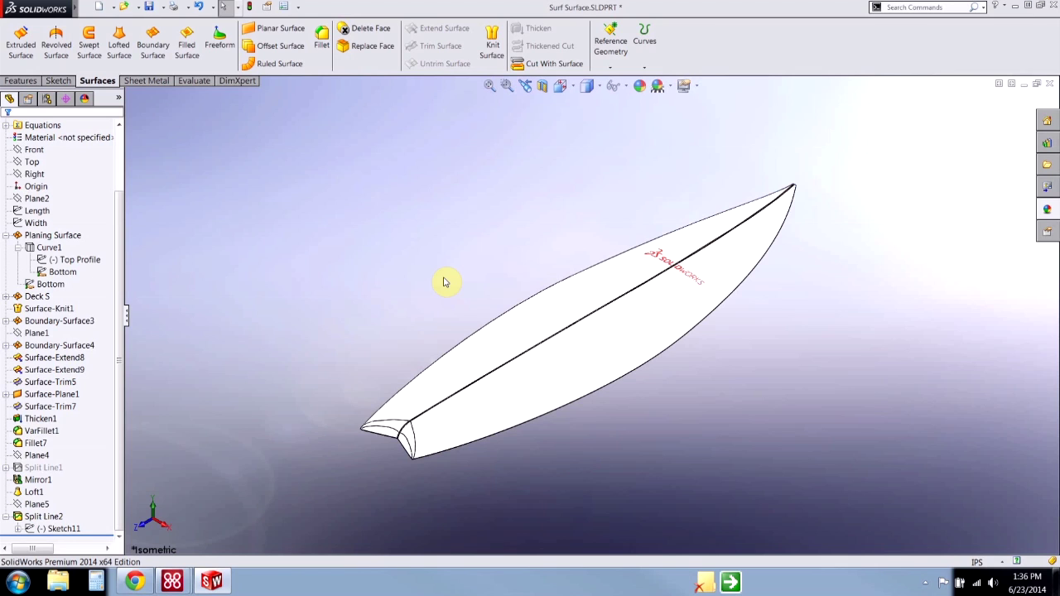
# Open the Top Profile sketch of the Planing Surface for editing and view it face-on.
pyautogui.click(79, 259)
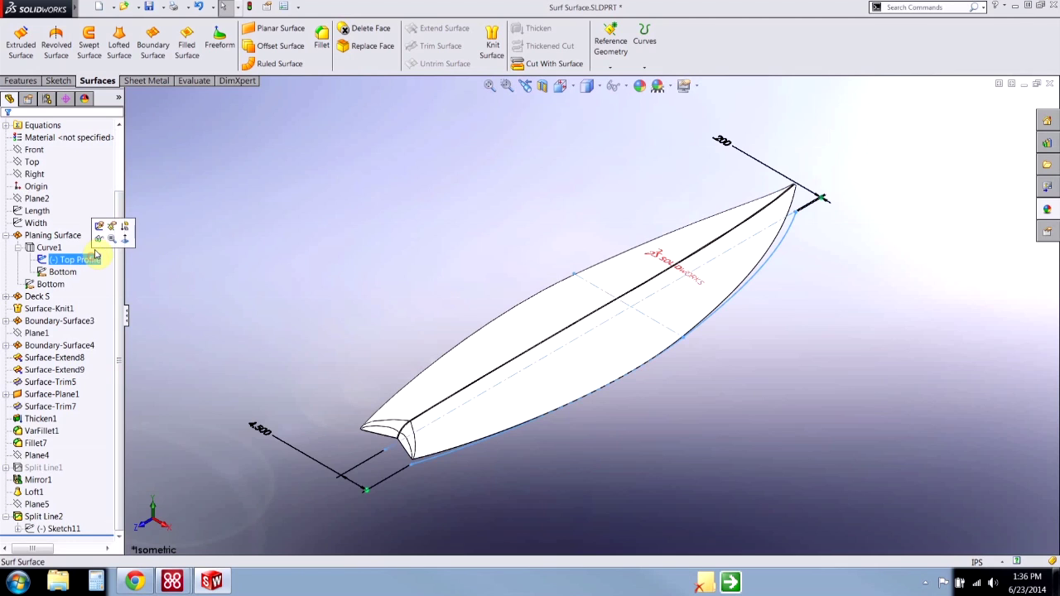
pyautogui.click(101, 236)
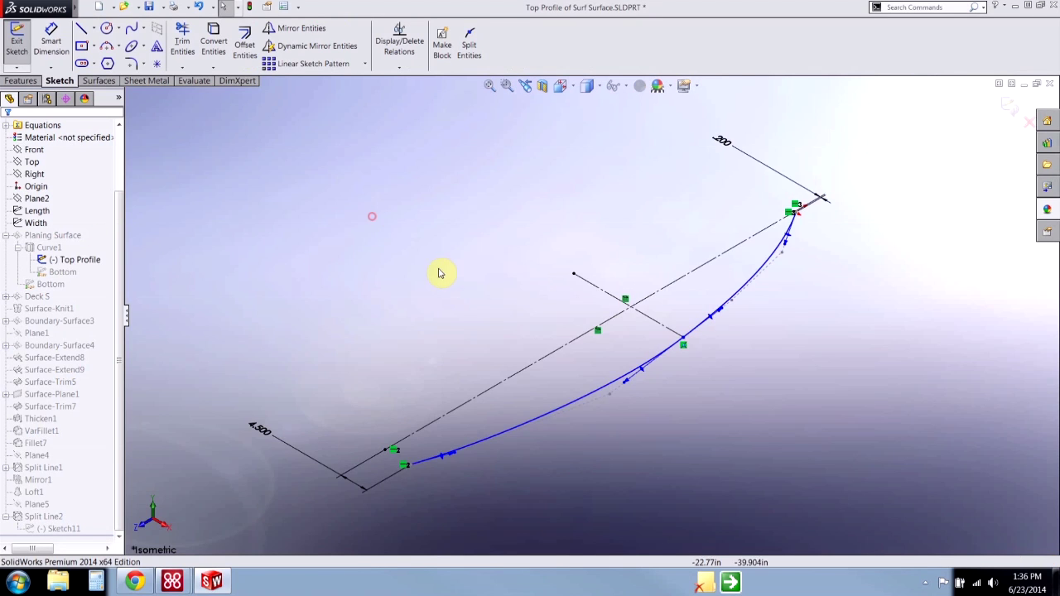
pyautogui.hotkey('ctrl', '8')
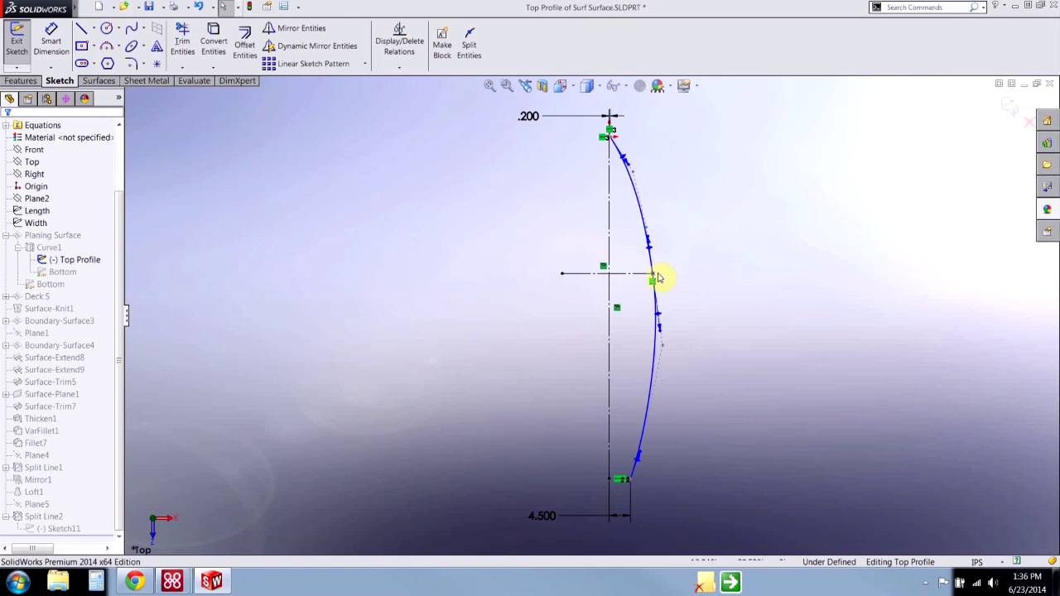
# Pull the middle point of the outline spline outward to about 16.8 in from the centerline.
pyautogui.moveTo(652, 276); pyautogui.dragTo(684, 282)
pyautogui.click(727, 313)
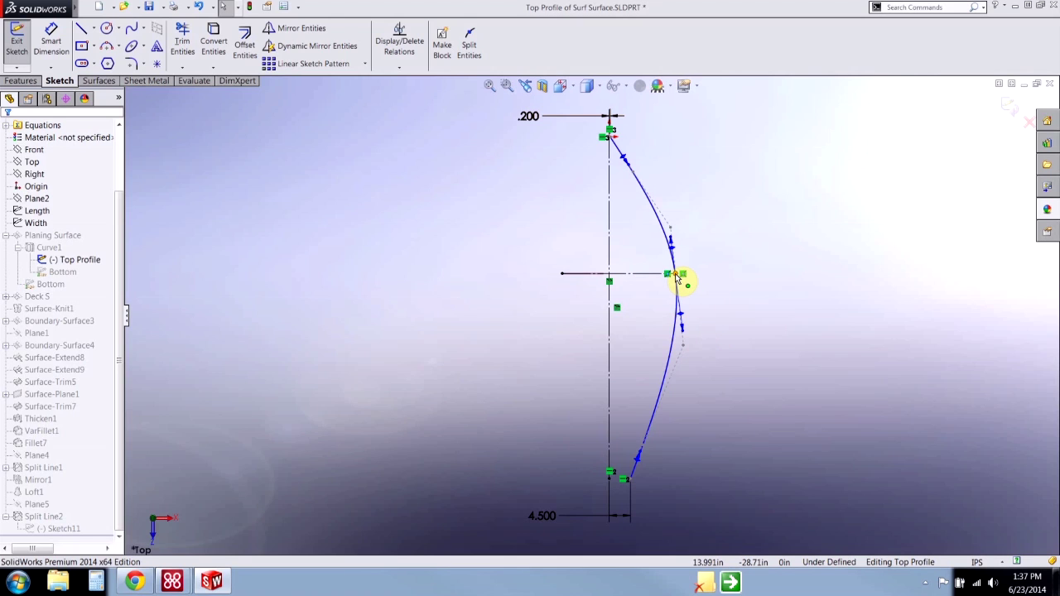
pyautogui.moveTo(679, 279)
pyautogui.mouseDown()
pyautogui.moveTo(731, 287)
pyautogui.moveTo(651, 275)
pyautogui.moveTo(704, 279)
pyautogui.moveTo(663, 278)
pyautogui.moveTo(701, 279)
pyautogui.moveTo(667, 282)
pyautogui.moveTo(676, 279)
pyautogui.mouseUp()
pyautogui.click(702, 368)
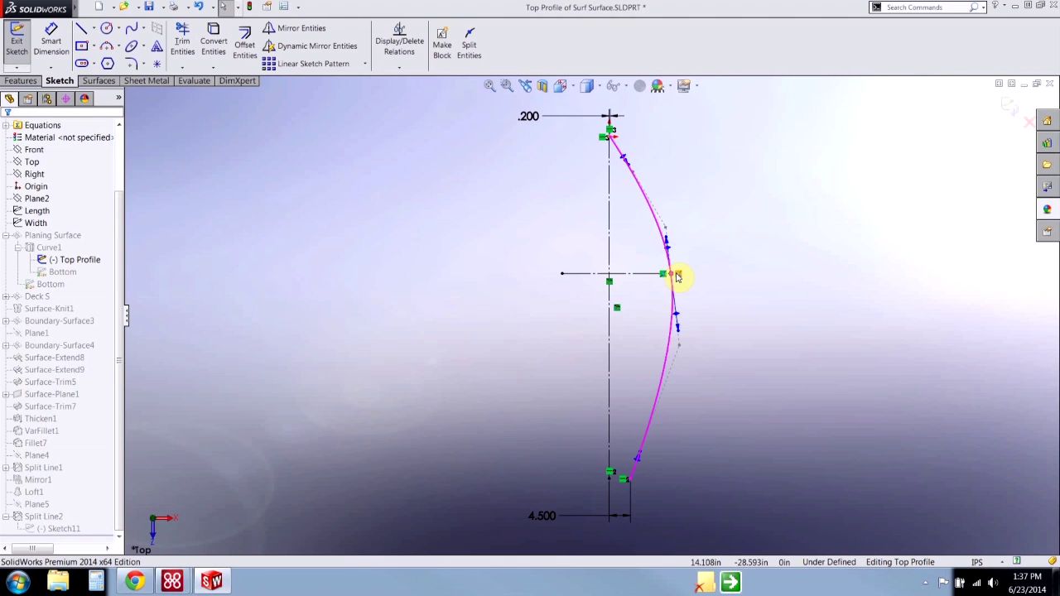
pyautogui.moveTo(674, 279); pyautogui.dragTo(704, 286)
pyautogui.click(733, 348)
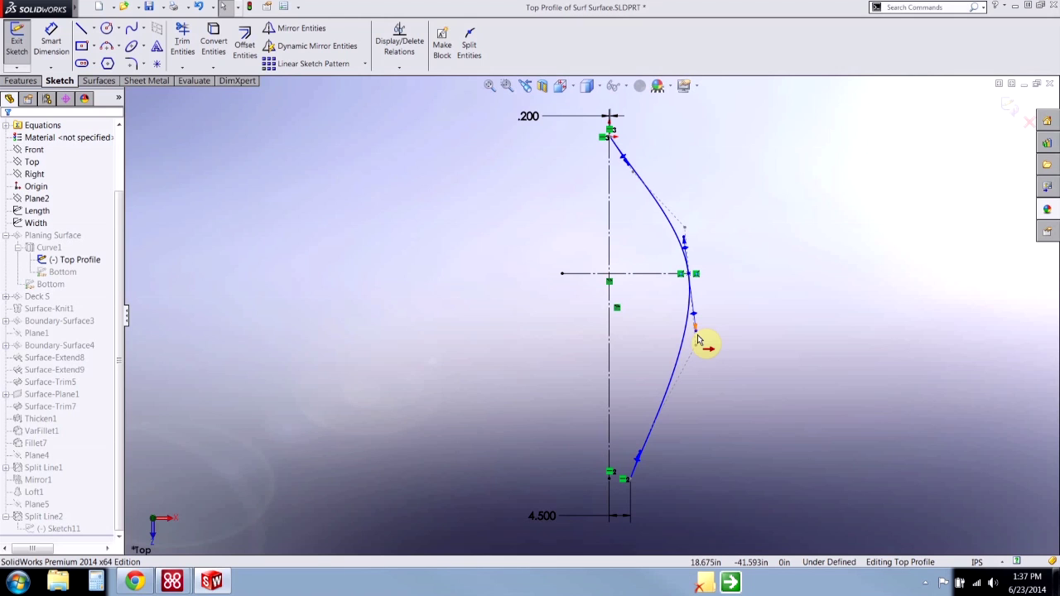
# Reshape the outline by swinging and stretching the tangent handle at the spline's middle point, ending at about -57° with a short handle.
pyautogui.moveTo(698, 336); pyautogui.dragTo(723, 310)
pyautogui.moveTo(734, 347); pyautogui.dragTo(708, 325)
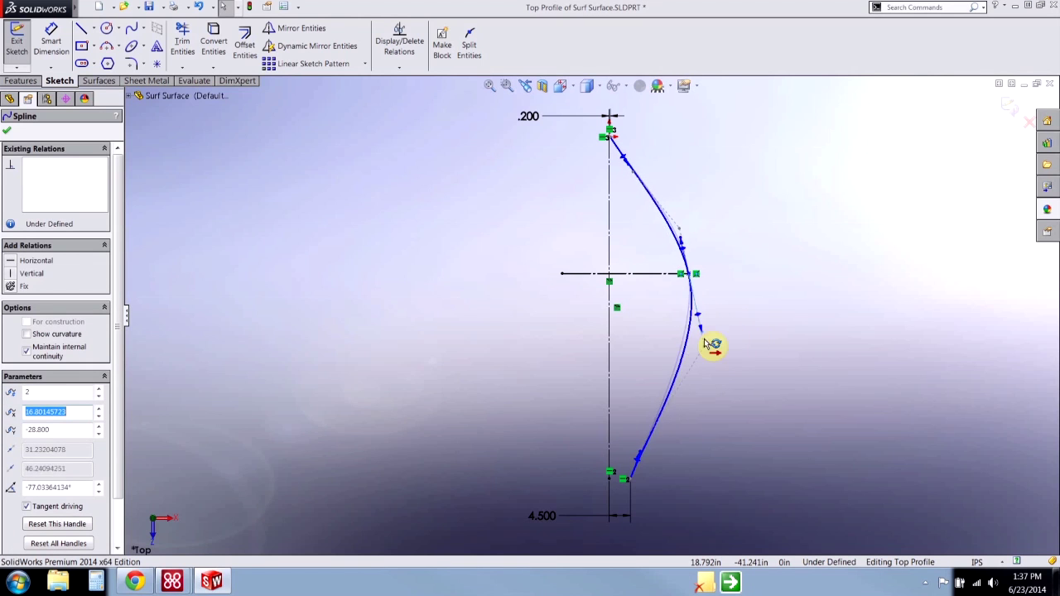
pyautogui.moveTo(717, 374); pyautogui.dragTo(743, 335)
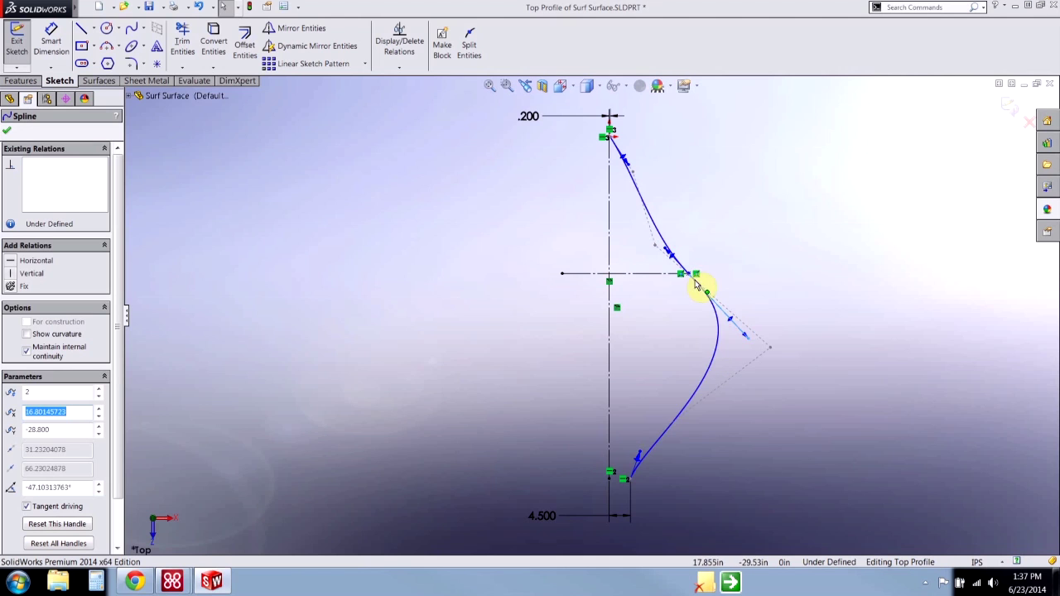
pyautogui.moveTo(747, 344)
pyautogui.mouseDown()
pyautogui.moveTo(802, 406)
pyautogui.moveTo(736, 323)
pyautogui.moveTo(774, 383)
pyautogui.moveTo(734, 307)
pyautogui.moveTo(779, 386)
pyautogui.moveTo(733, 354)
pyautogui.mouseUp()
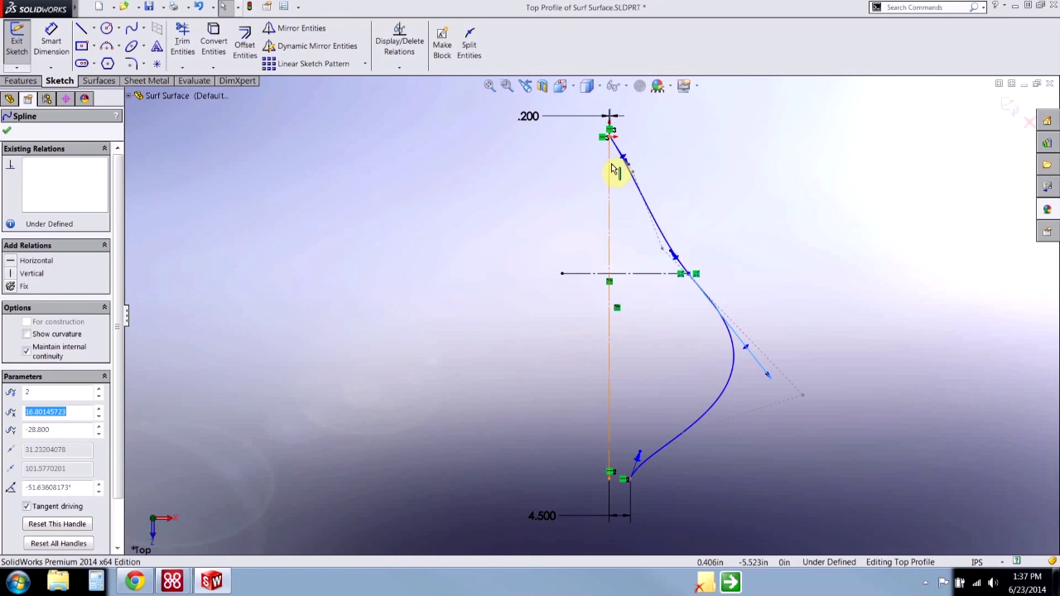
pyautogui.click(803, 343)
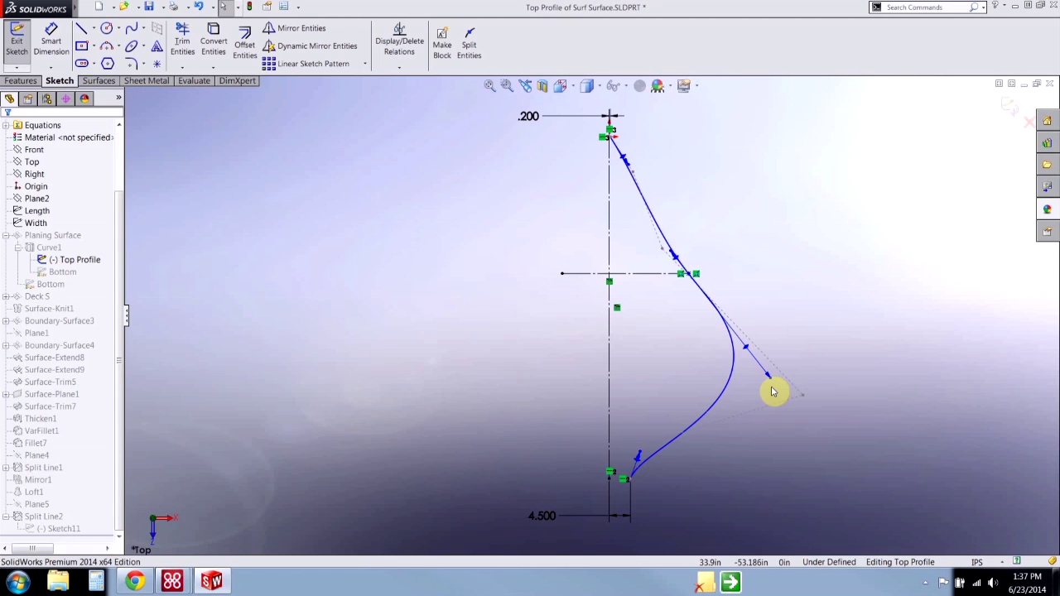
pyautogui.moveTo(772, 382); pyautogui.dragTo(857, 462)
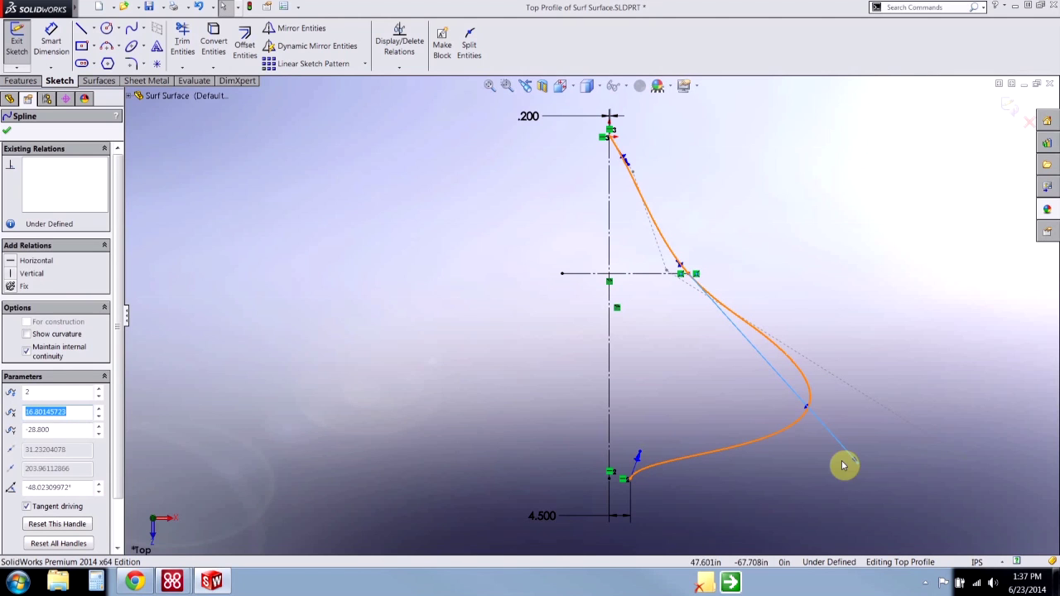
pyautogui.moveTo(861, 470); pyautogui.dragTo(698, 295)
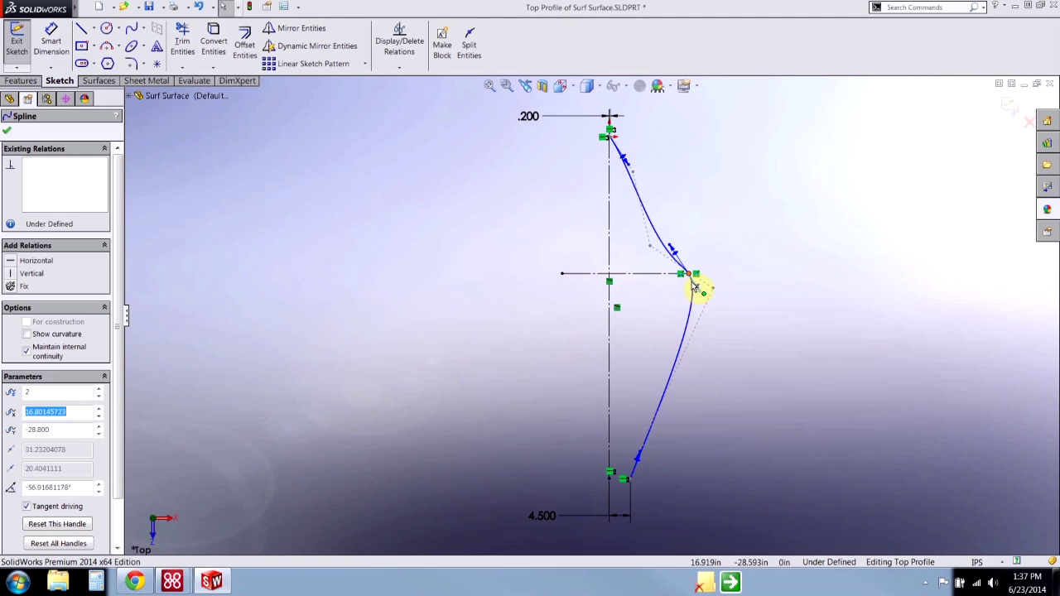
# Exit the Top Profile sketch and discard all changes made to it.
pyautogui.click(742, 359)
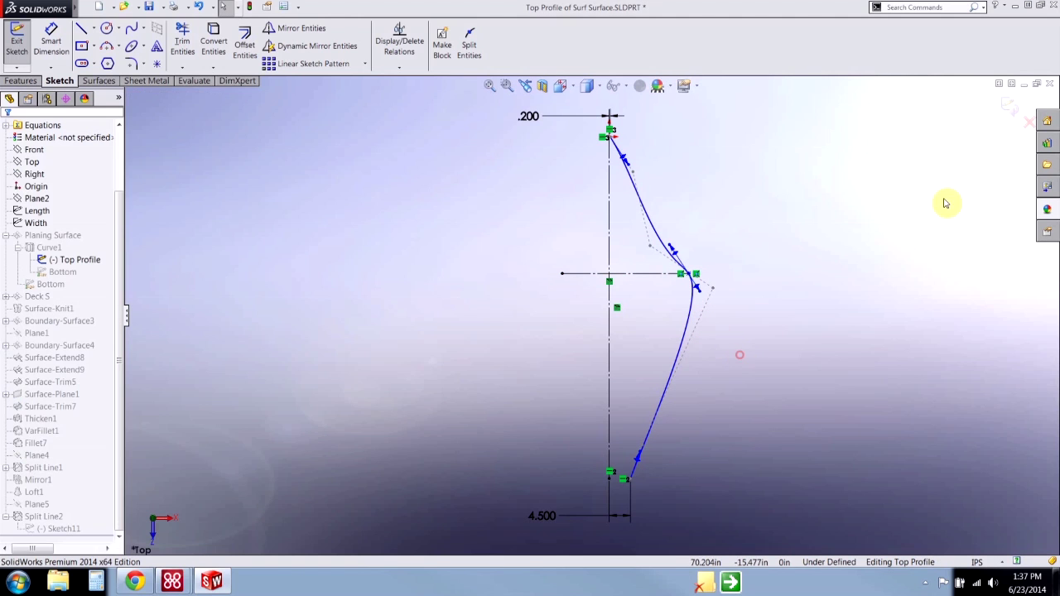
pyautogui.click(1028, 124)
pyautogui.click(553, 304)
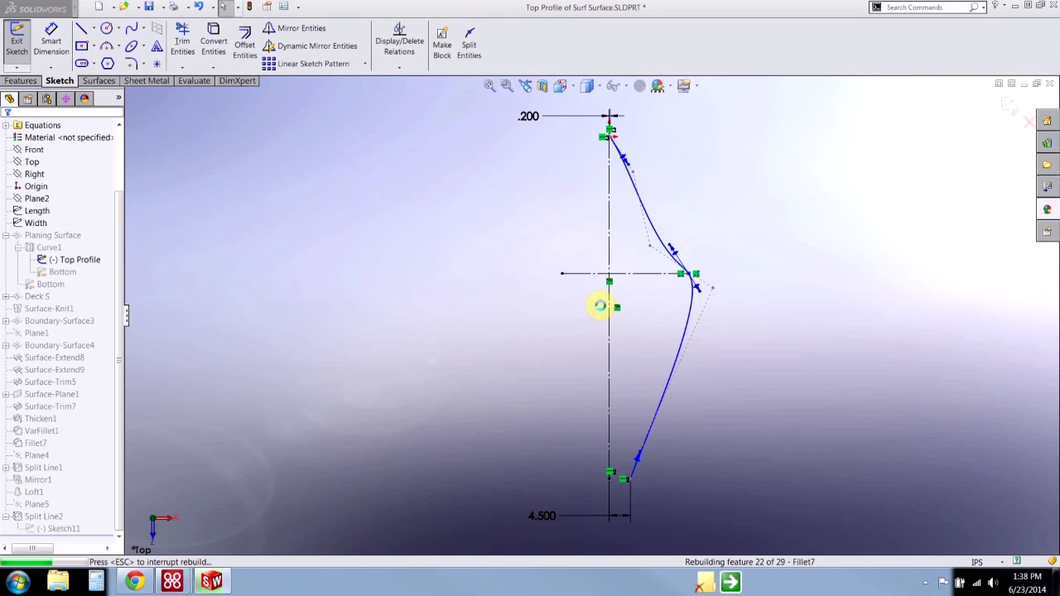
# Open Sketch11 of Split Line2, the flame outline on the board's underside, for editing and view it face-on.
pyautogui.moveTo(602, 310); pyautogui.dragTo(400, 188, button='middle')
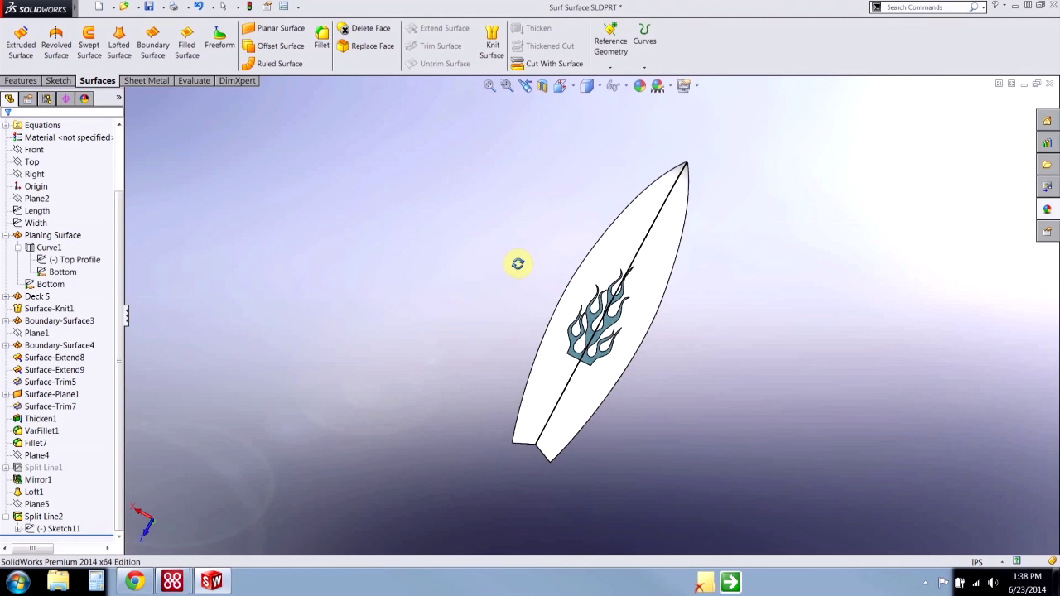
pyautogui.scroll(-5, 568, 343)
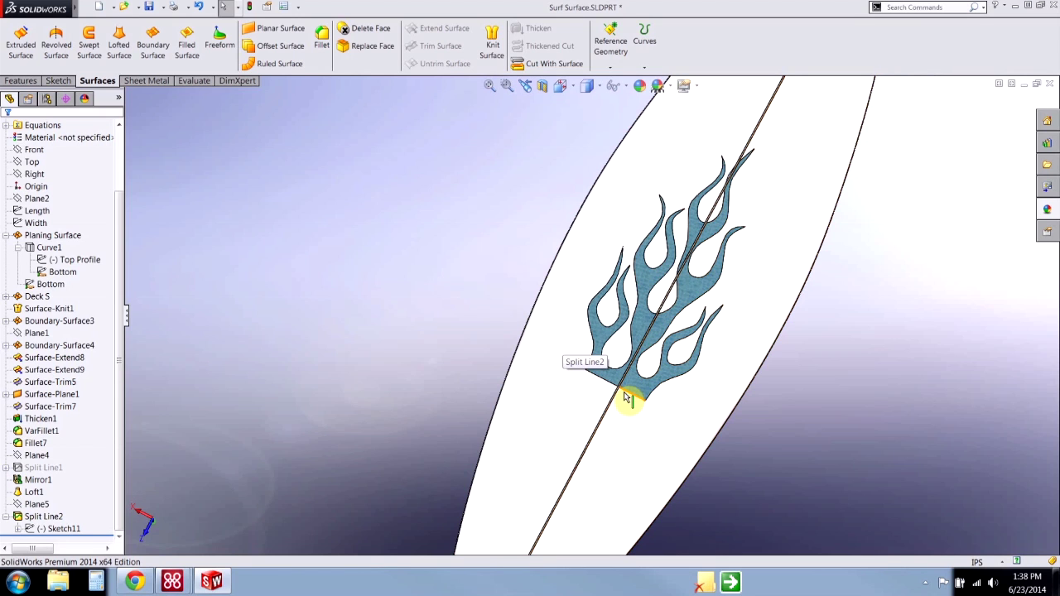
pyautogui.click(45, 517)
pyautogui.click(53, 527)
pyautogui.click(63, 496)
pyautogui.hotkey('ctrl', '8')
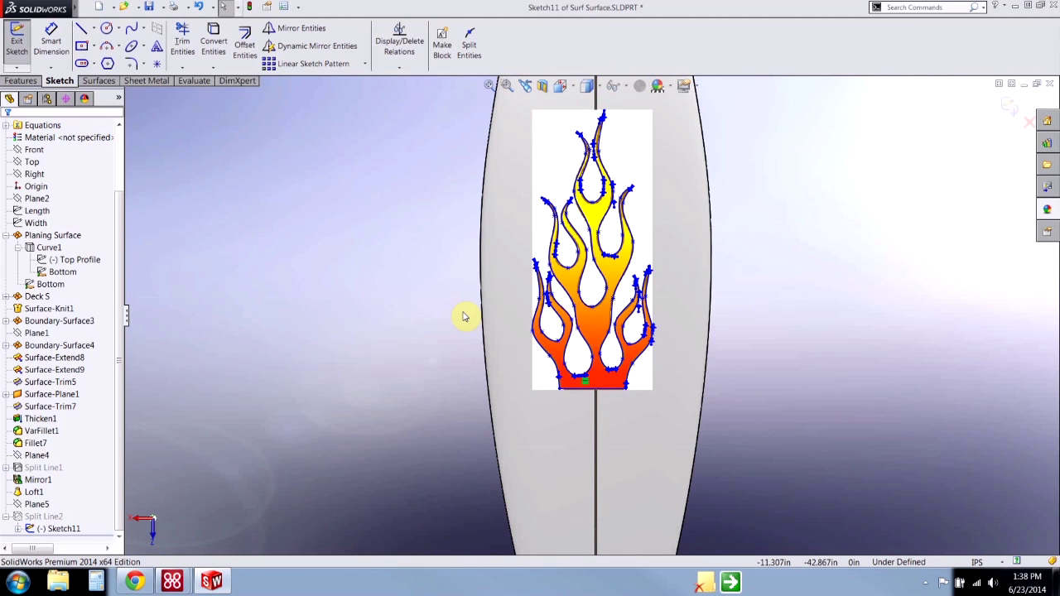
pyautogui.moveTo(25, 7)
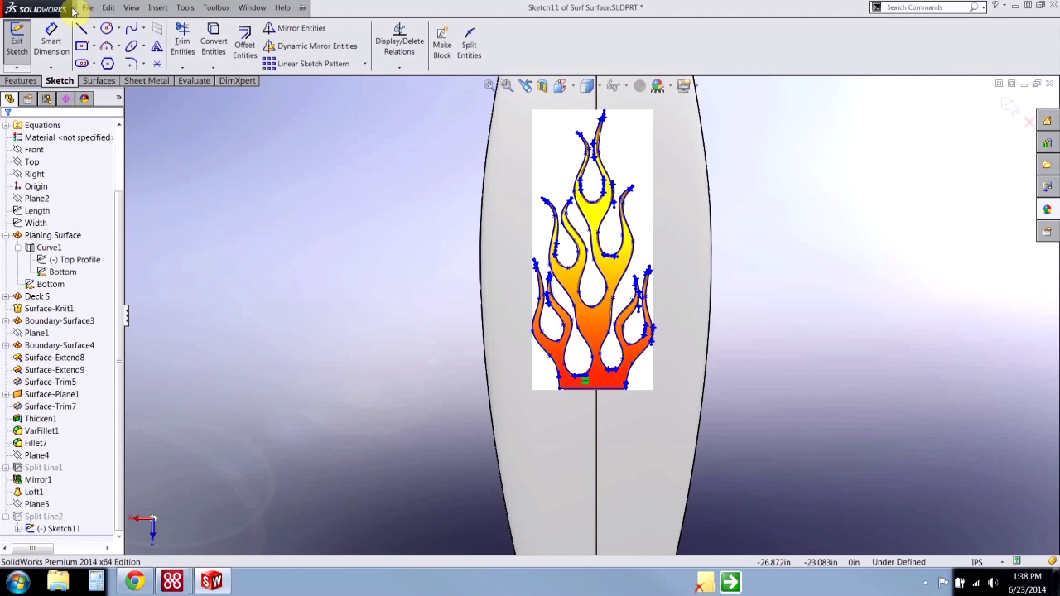
pyautogui.click(107, 7)
pyautogui.moveTo(175, 9)
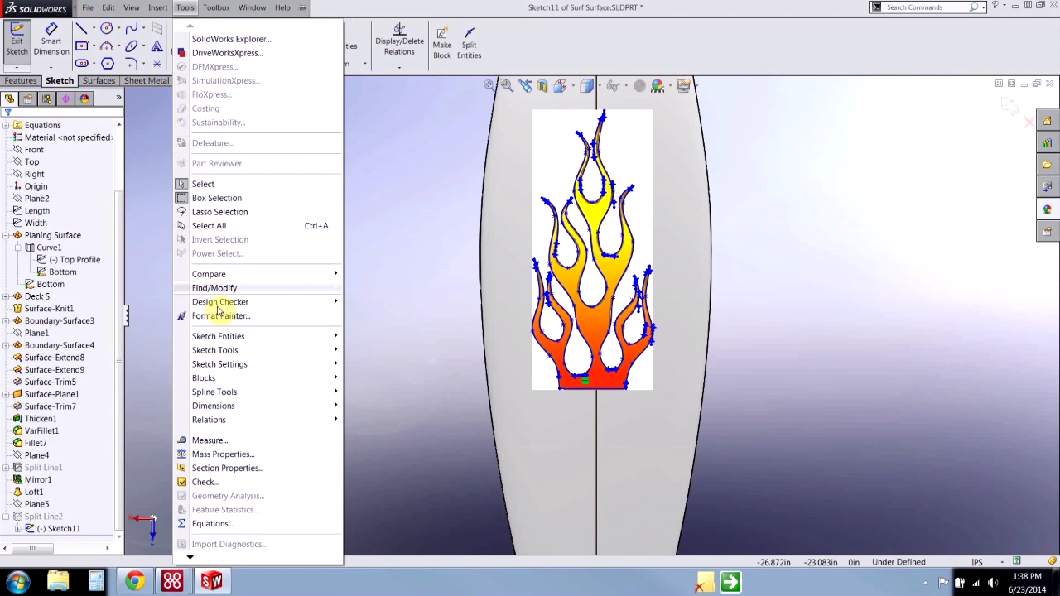
pyautogui.moveTo(223, 349)
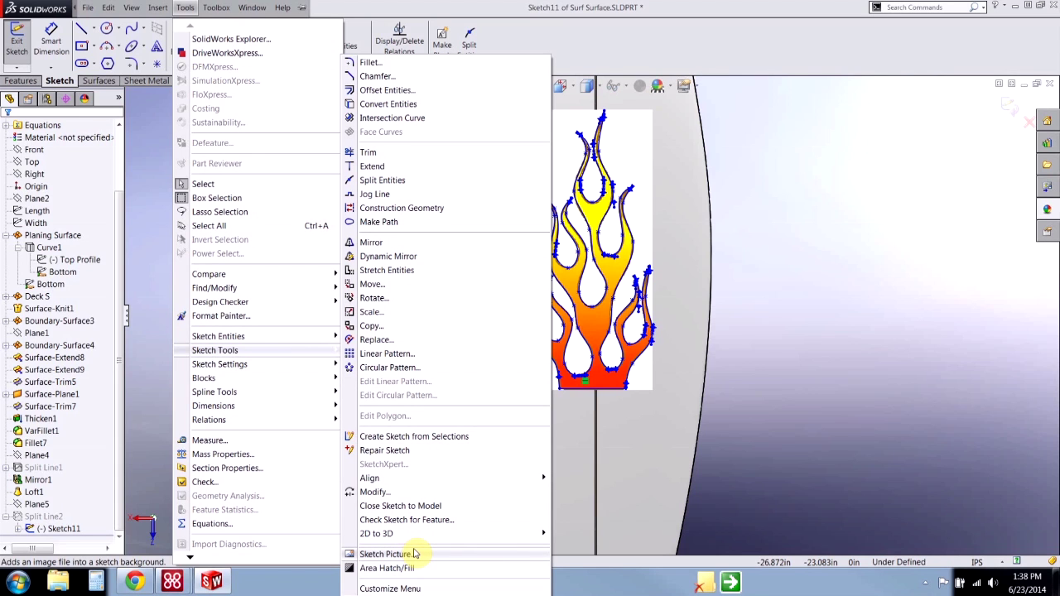
pyautogui.click(757, 425)
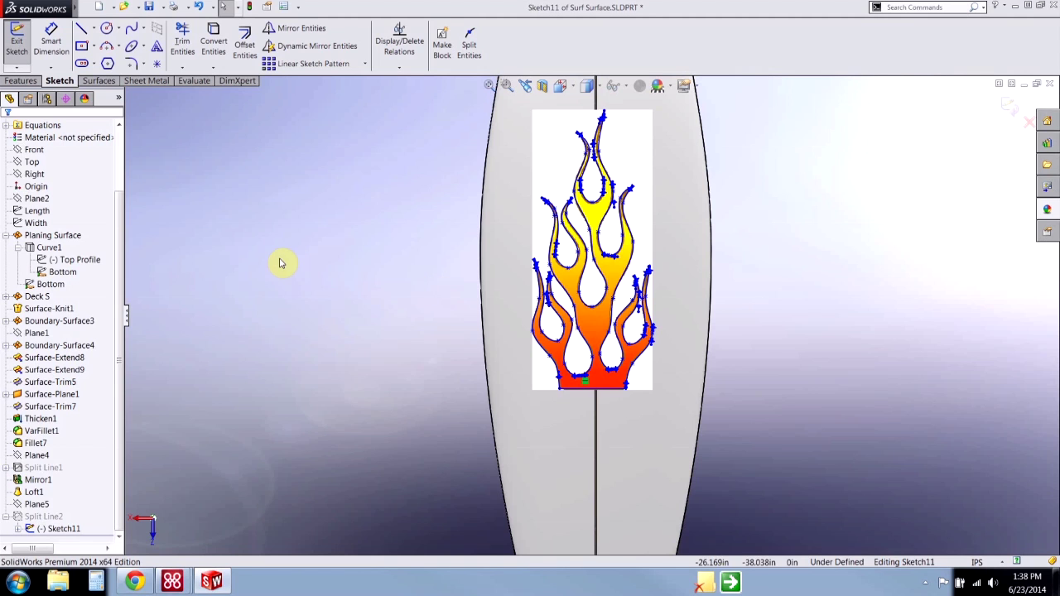
# Draw a two-point spline about 17.5 in long beside the board, rising toward it at about 41°.
pyautogui.click(131, 27)
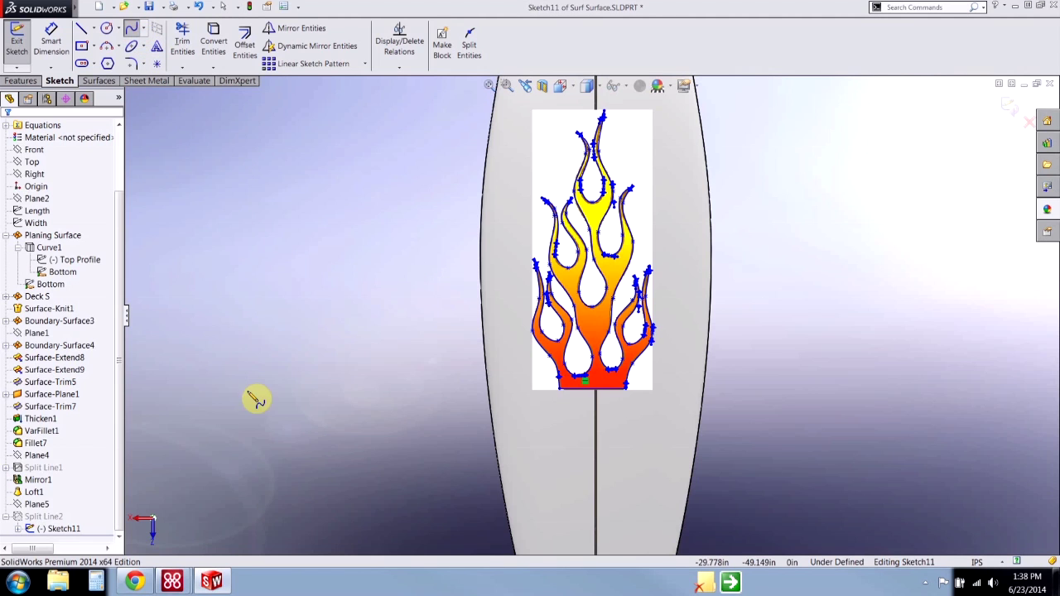
pyautogui.click(250, 408)
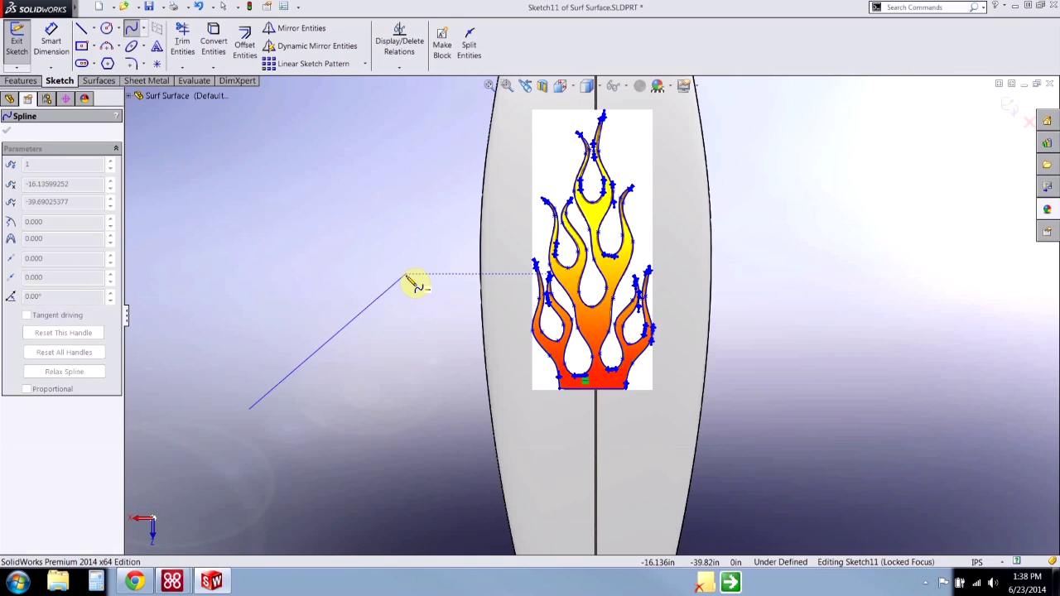
pyautogui.doubleClick(406, 275)
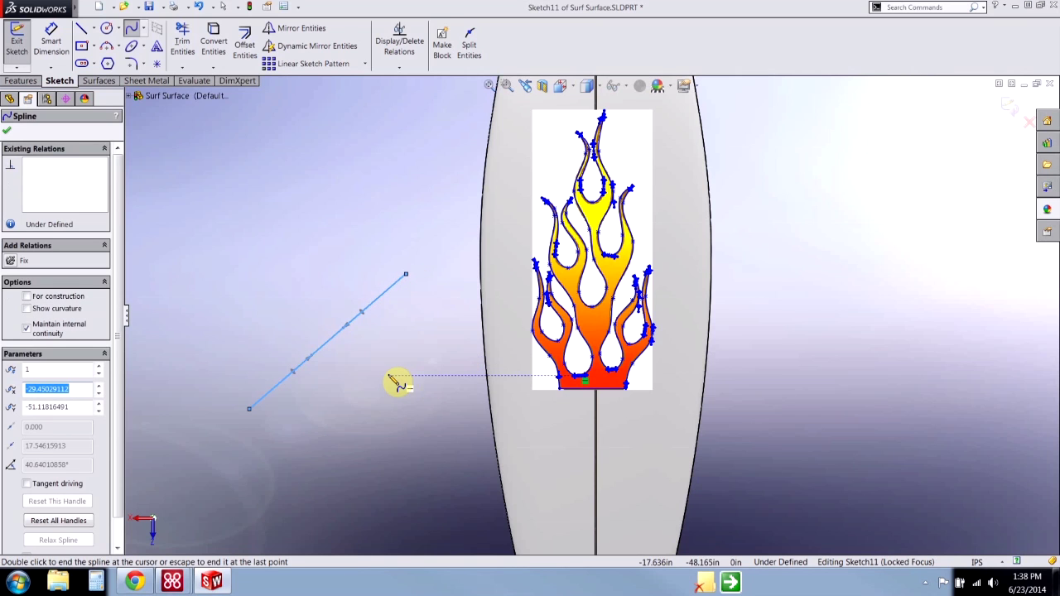
pyautogui.press('Escape')
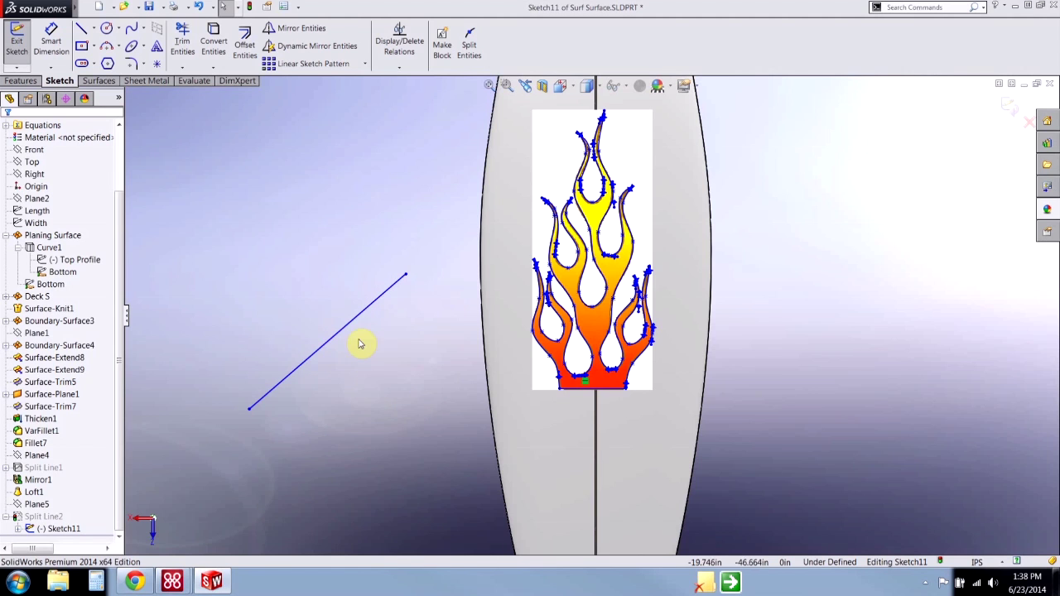
# Bend the new spline into an arch by pulling its upper end's tangent handle to about -30°.
pyautogui.click(331, 339)
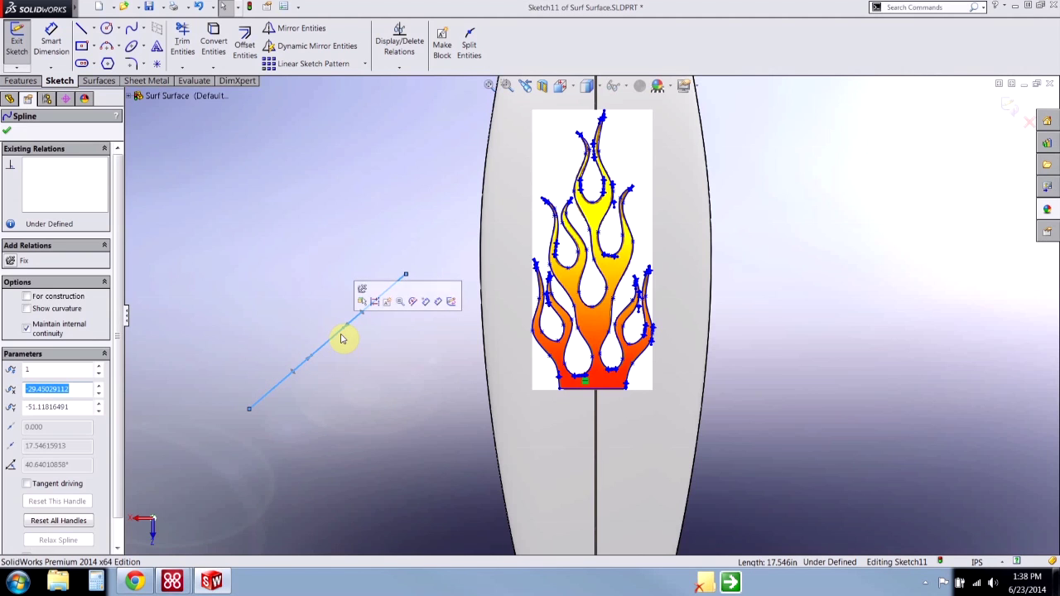
pyautogui.moveTo(337, 318); pyautogui.dragTo(328, 229)
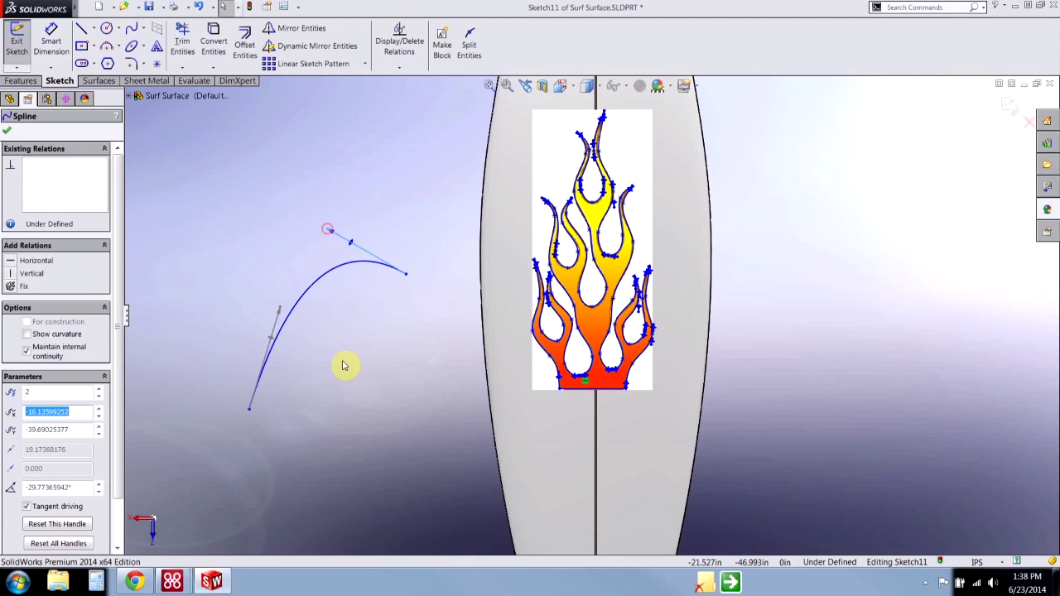
pyautogui.click(344, 365)
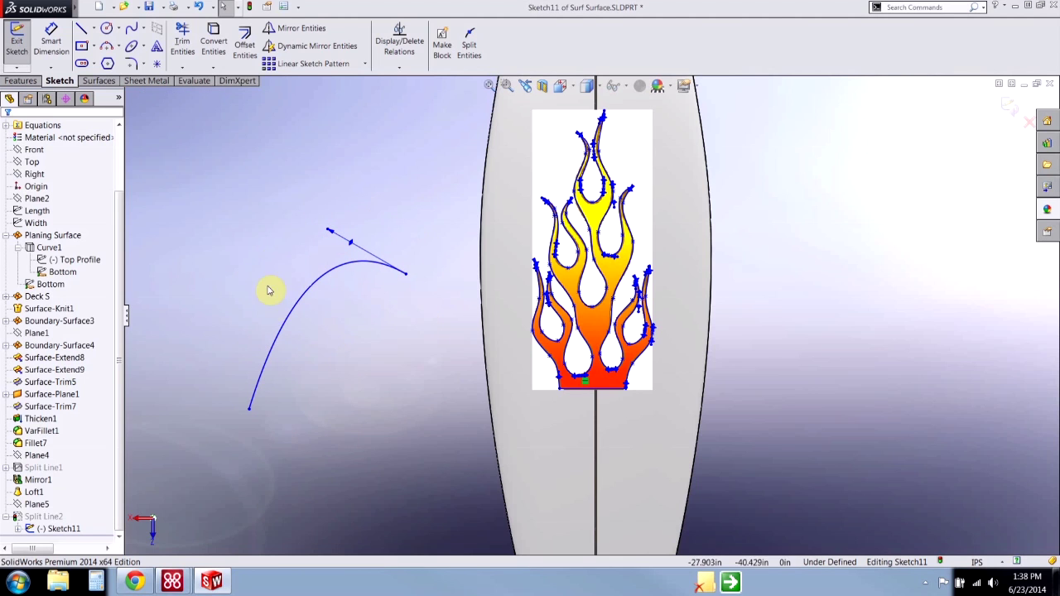
pyautogui.click(303, 300)
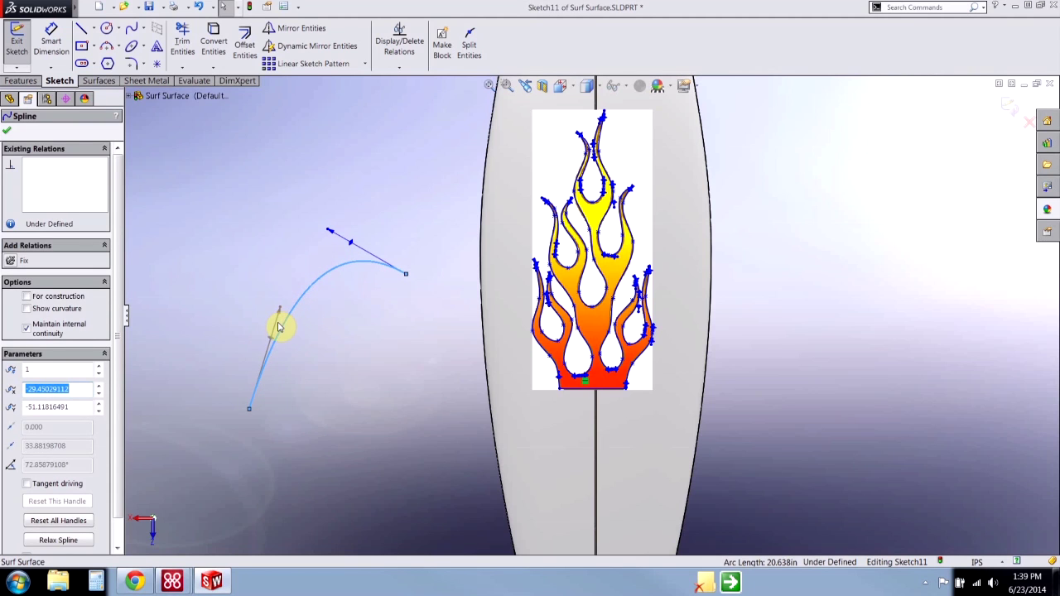
pyautogui.click(344, 349)
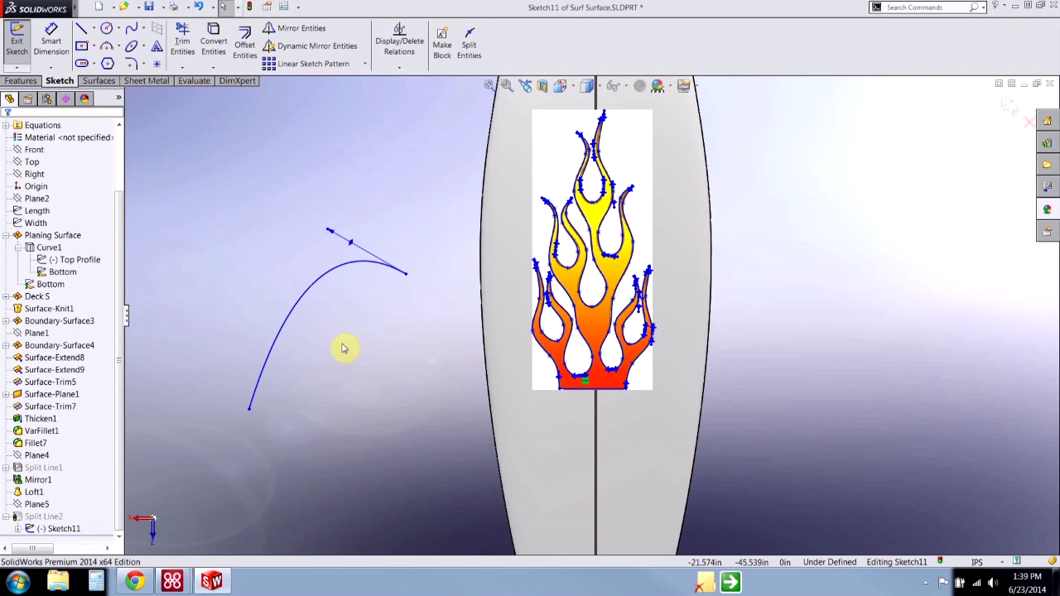
# Turn off tangent driving for the tangent handle at the new spline's upper end.
pyautogui.click(362, 245)
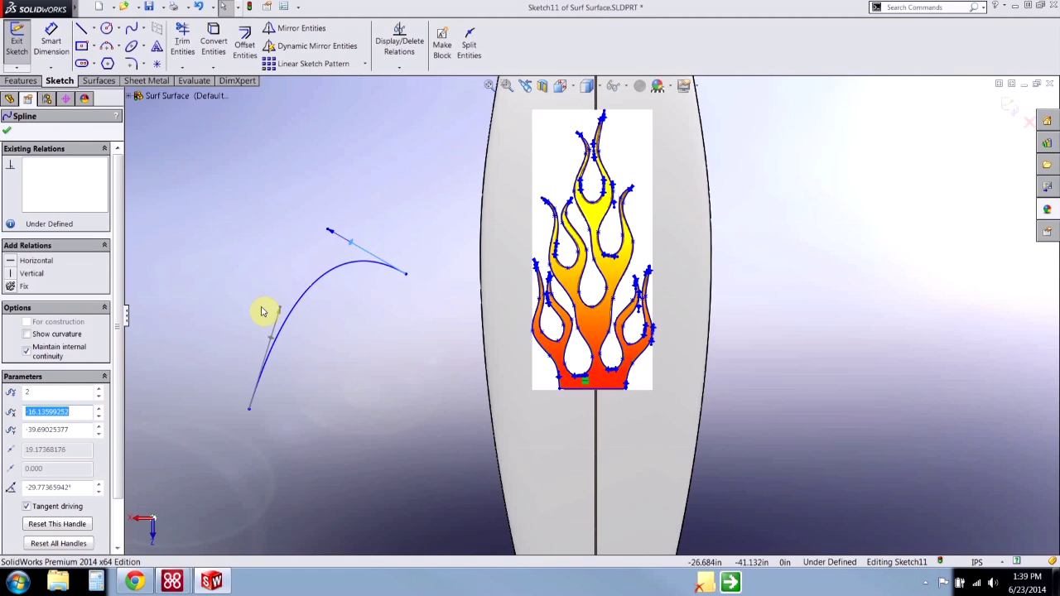
pyautogui.scroll(-1, 116, 383)
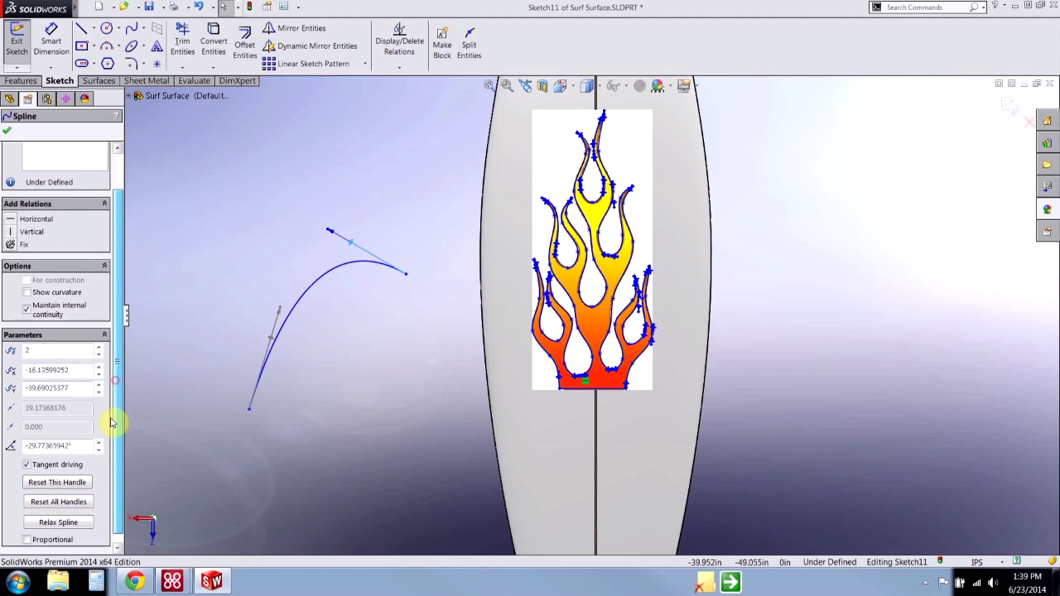
pyautogui.click(33, 466)
pyautogui.click(288, 432)
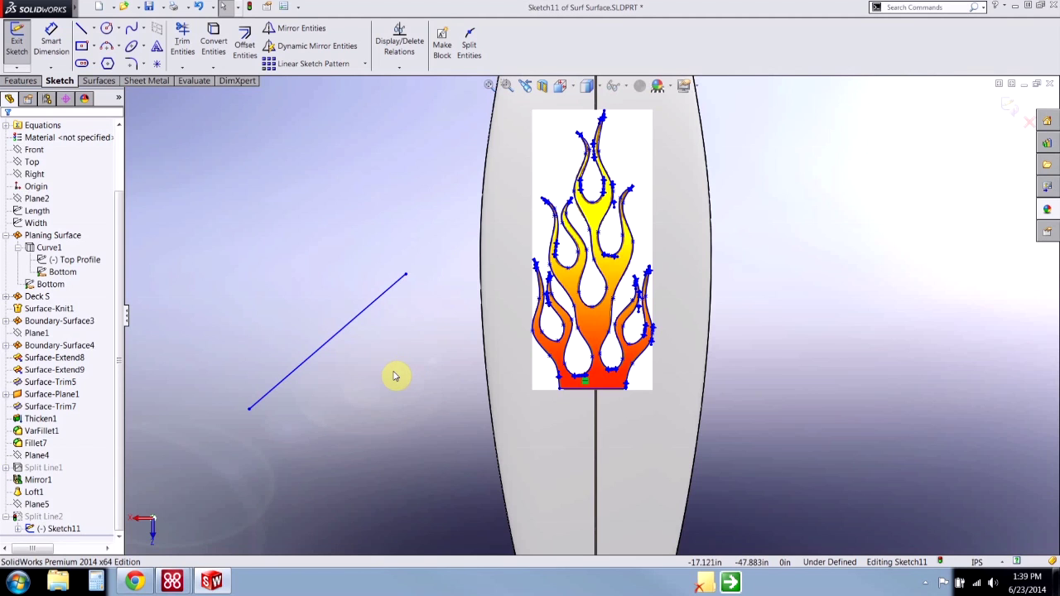
# Insert a spline point midway along the straight spline beside the board and pull it up and outward to arch the curve.
pyautogui.rightClick(326, 346)
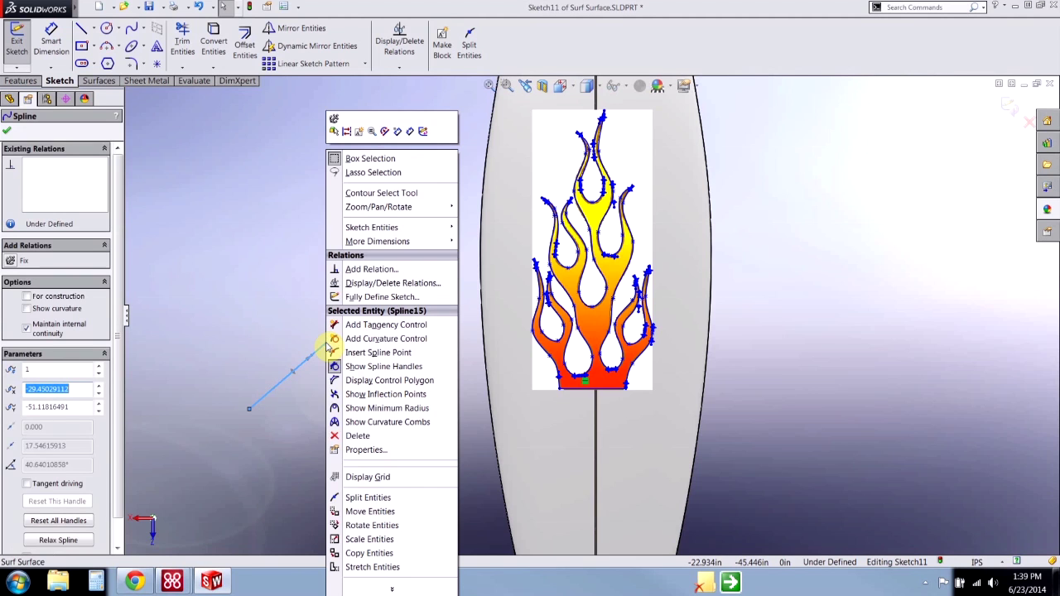
pyautogui.click(377, 353)
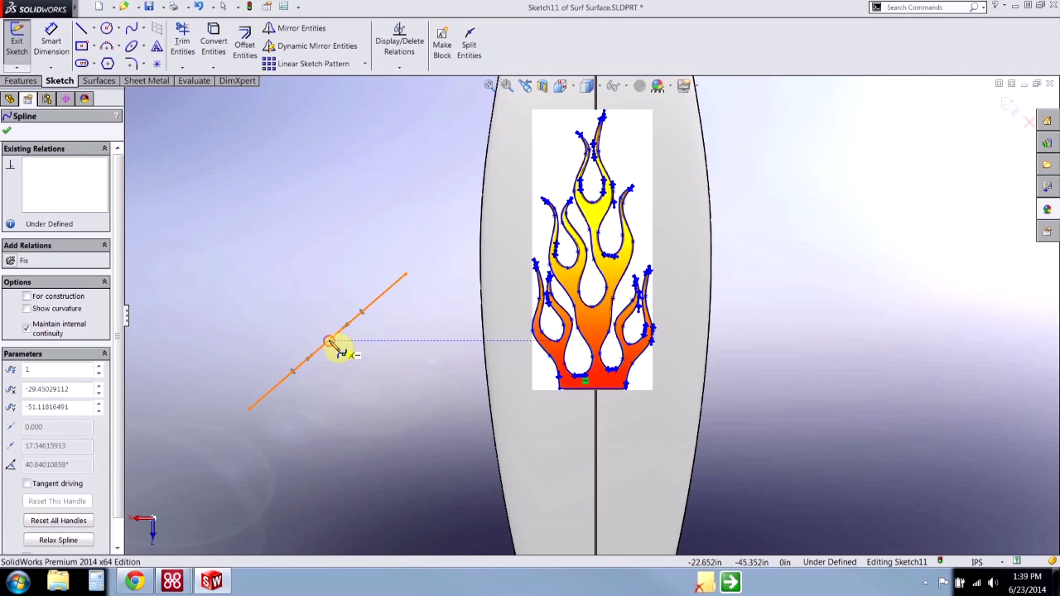
pyautogui.click(329, 340)
pyautogui.press('Escape')
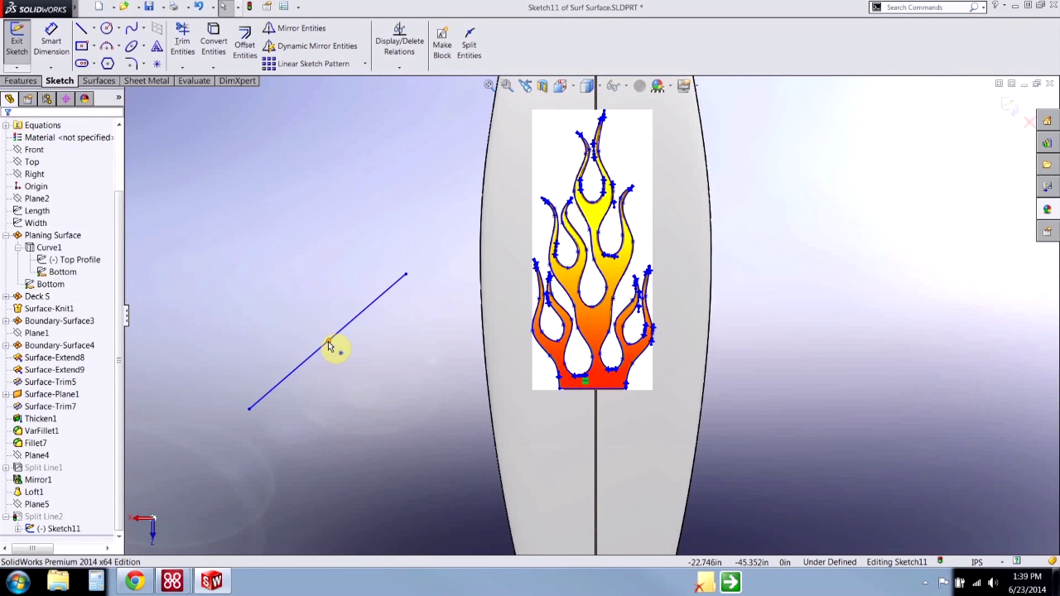
pyautogui.moveTo(327, 343); pyautogui.dragTo(307, 307)
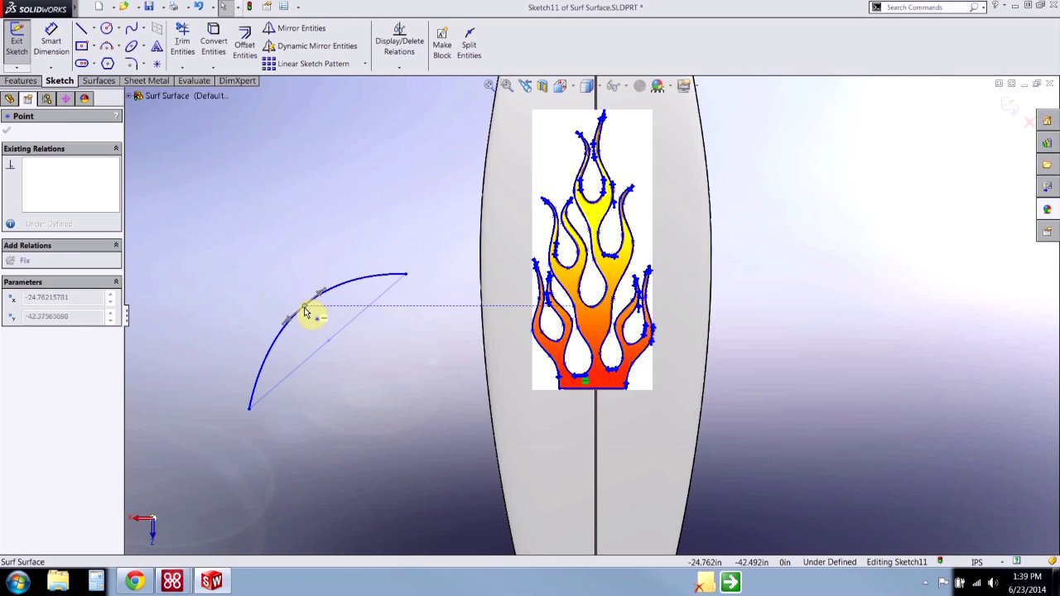
pyautogui.click(327, 359)
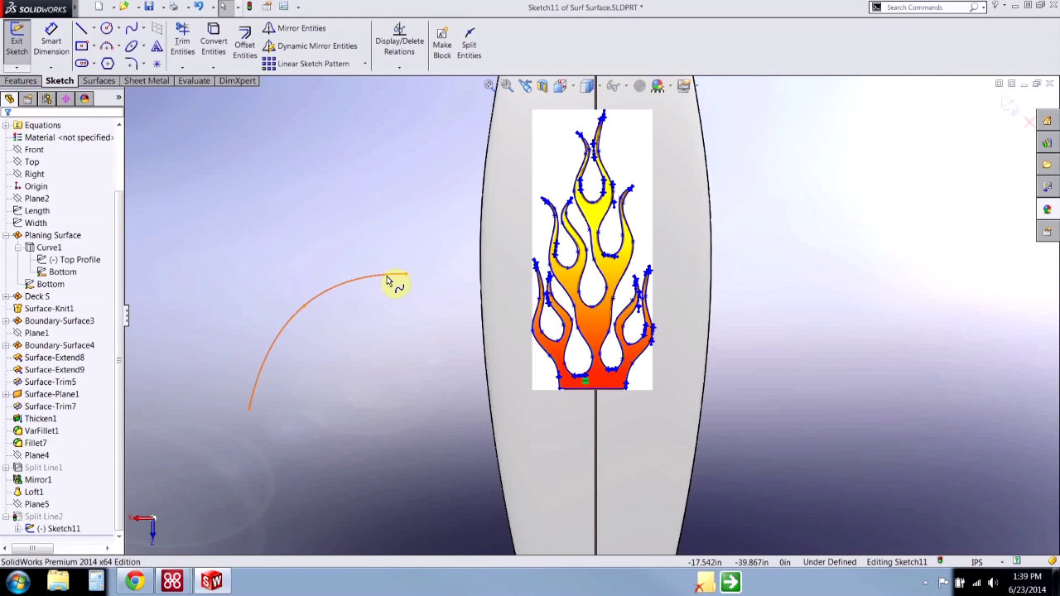
# Move the arched spline's middle point farther up and toward the board.
pyautogui.click(289, 324)
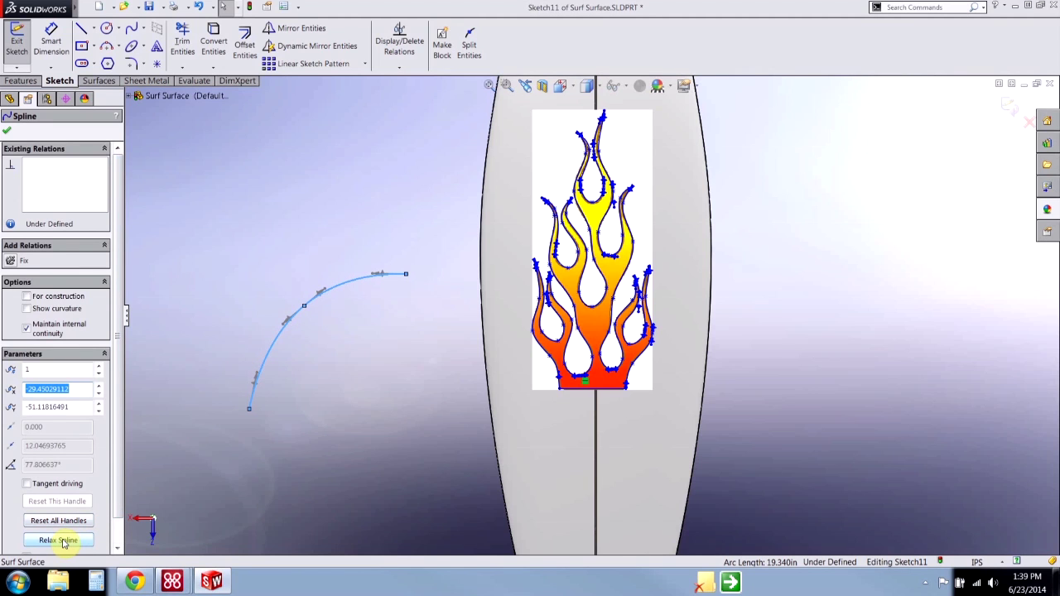
pyautogui.click(351, 416)
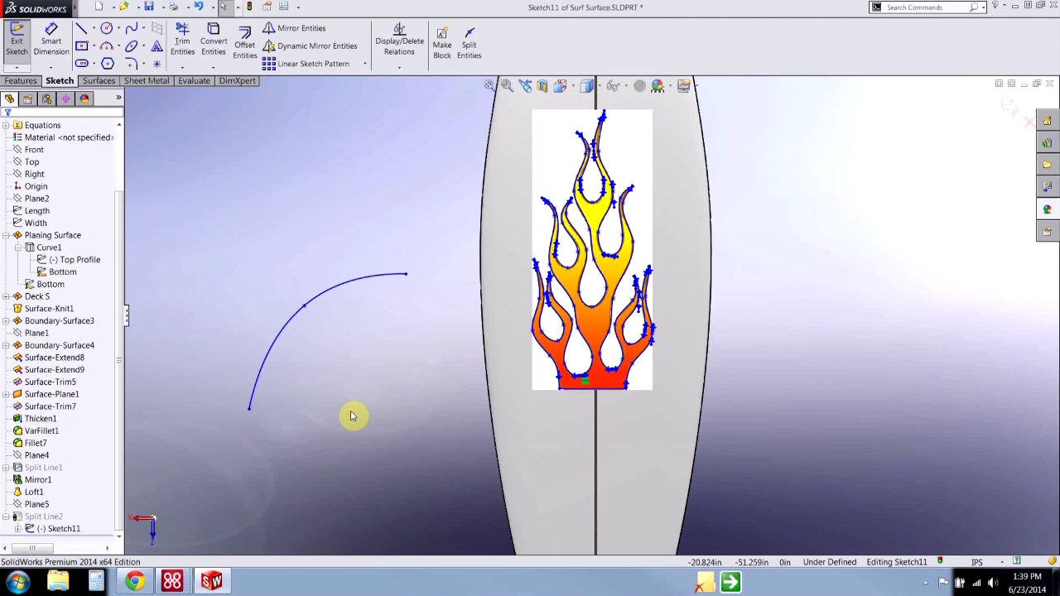
pyautogui.moveTo(305, 311); pyautogui.dragTo(325, 289)
pyautogui.click(331, 355)
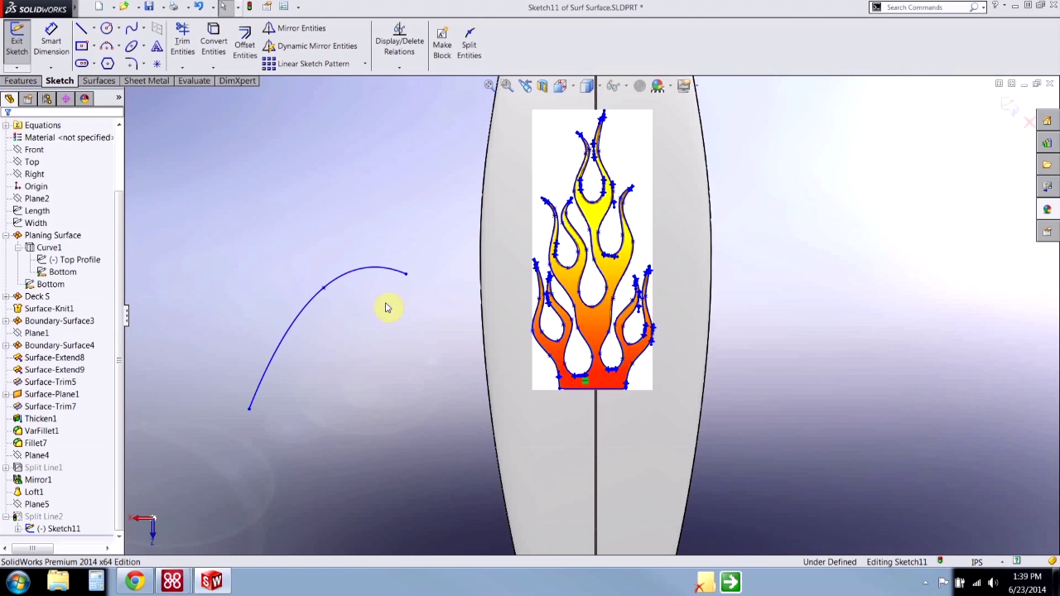
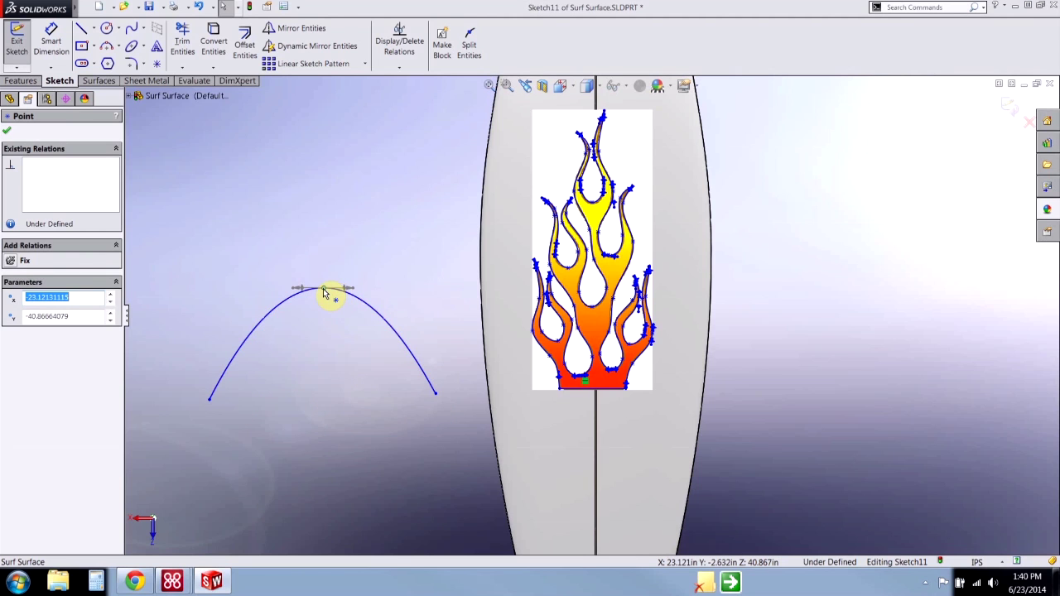
# Move the middle spline point close to the end farthest from the board and relax the spline.
pyautogui.moveTo(319, 298); pyautogui.dragTo(228, 370)
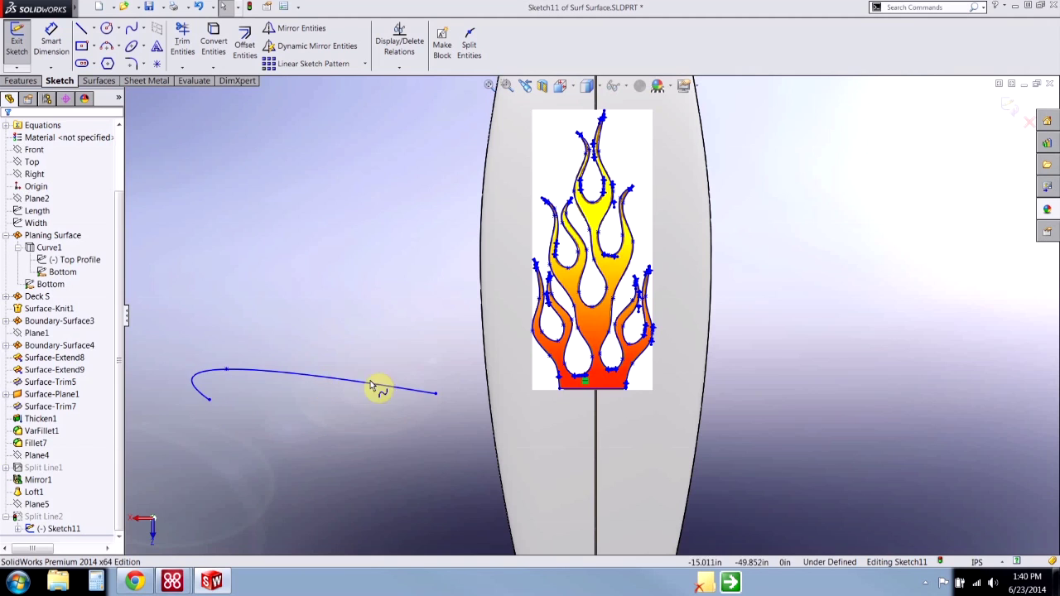
pyautogui.click(263, 377)
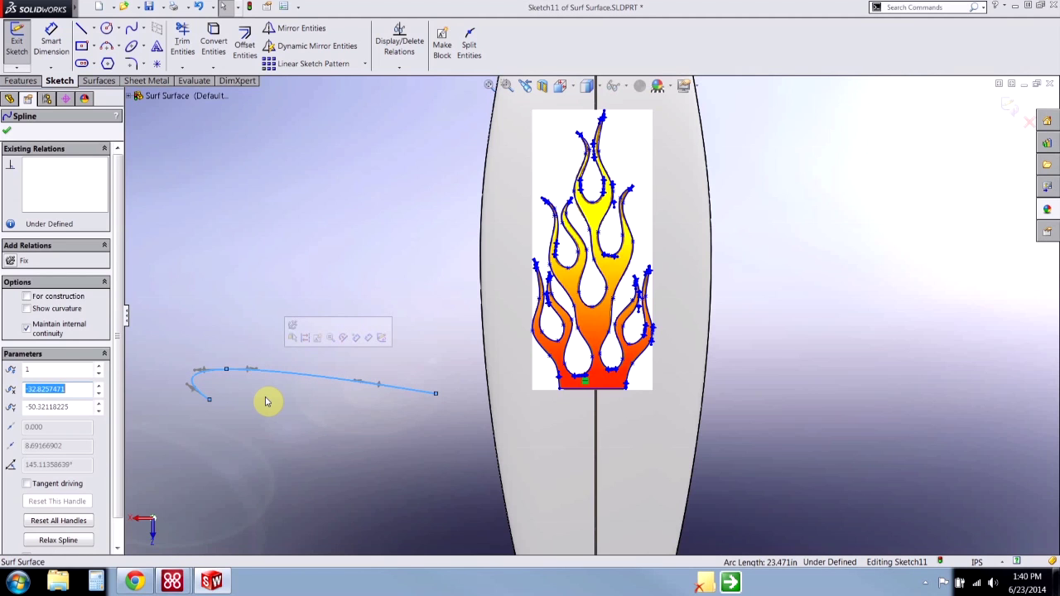
pyautogui.click(54, 540)
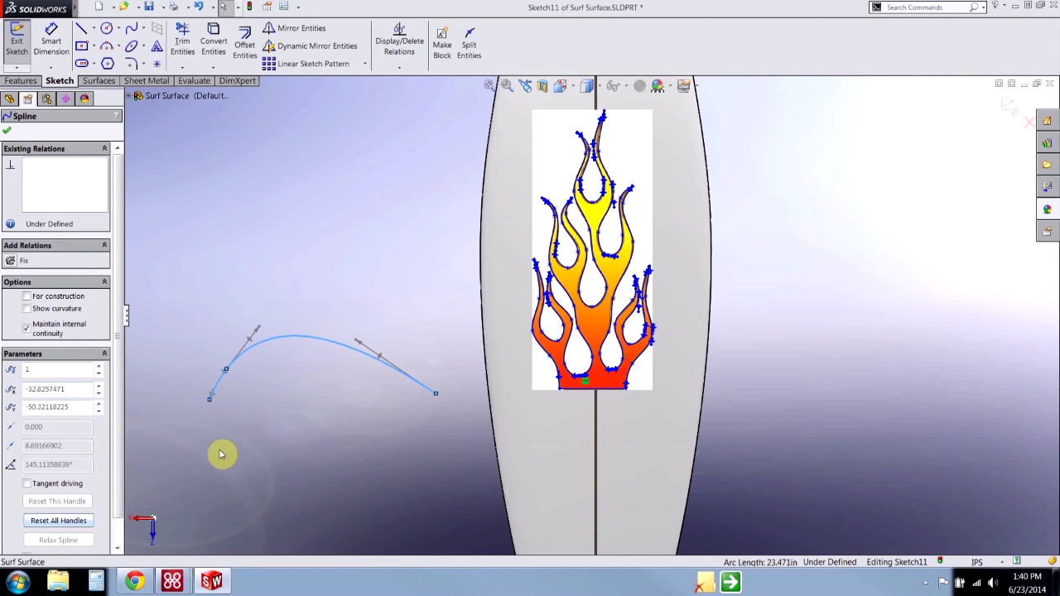
pyautogui.click(220, 452)
# Move the middle spline point toward the board-side end and pull that end's tangent handle to about -77°.
pyautogui.moveTo(226, 374); pyautogui.dragTo(367, 331)
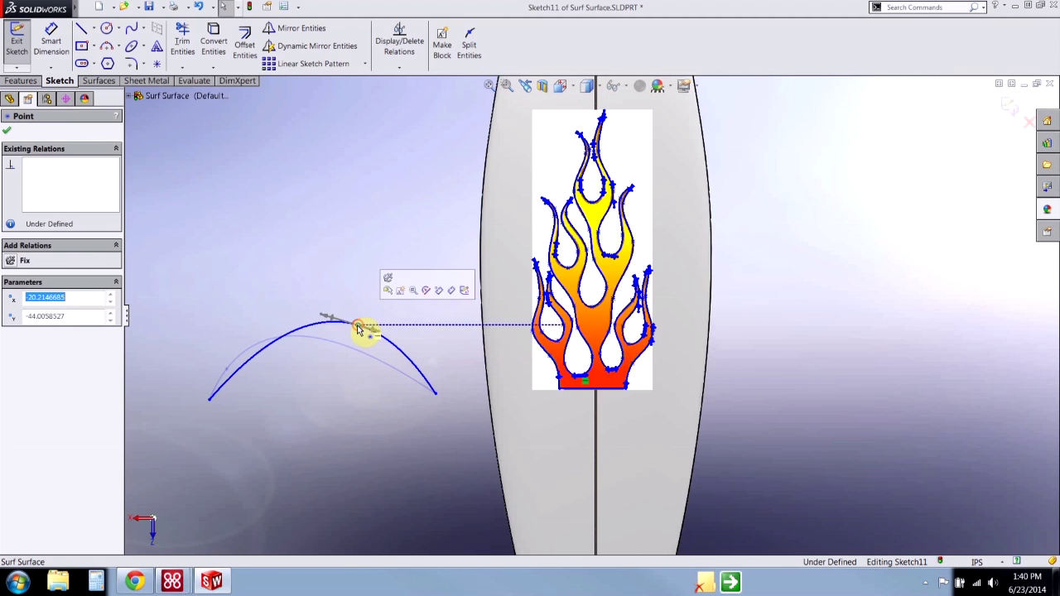
pyautogui.click(360, 379)
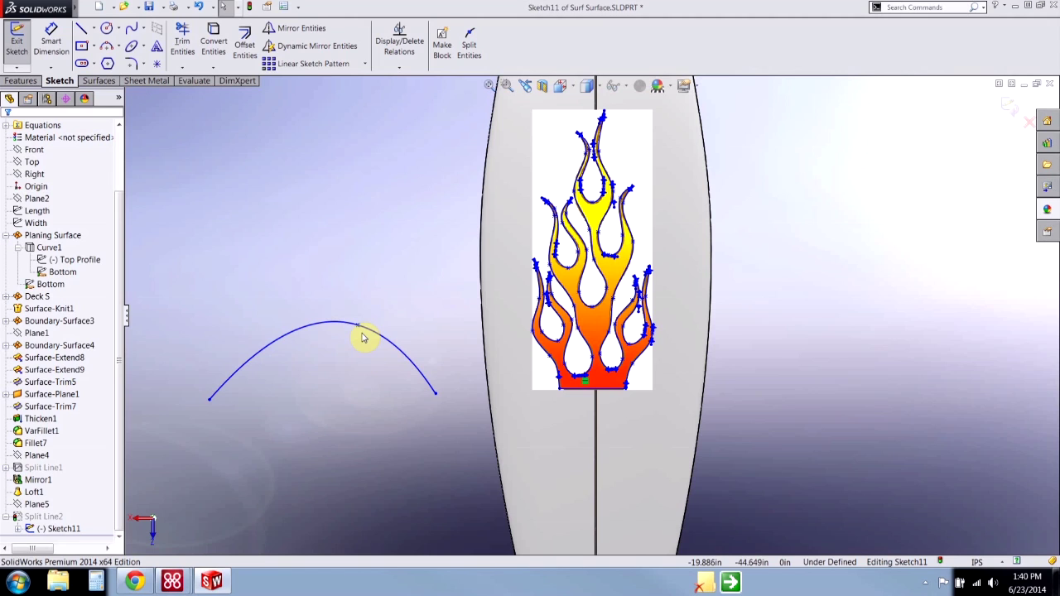
pyautogui.click(410, 364)
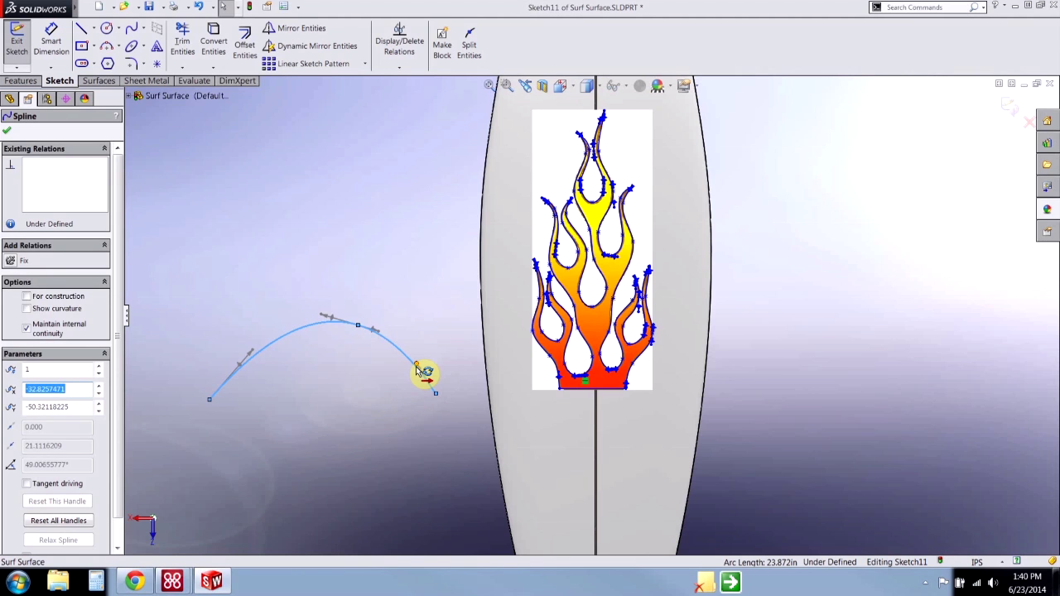
pyautogui.moveTo(416, 365); pyautogui.dragTo(427, 358)
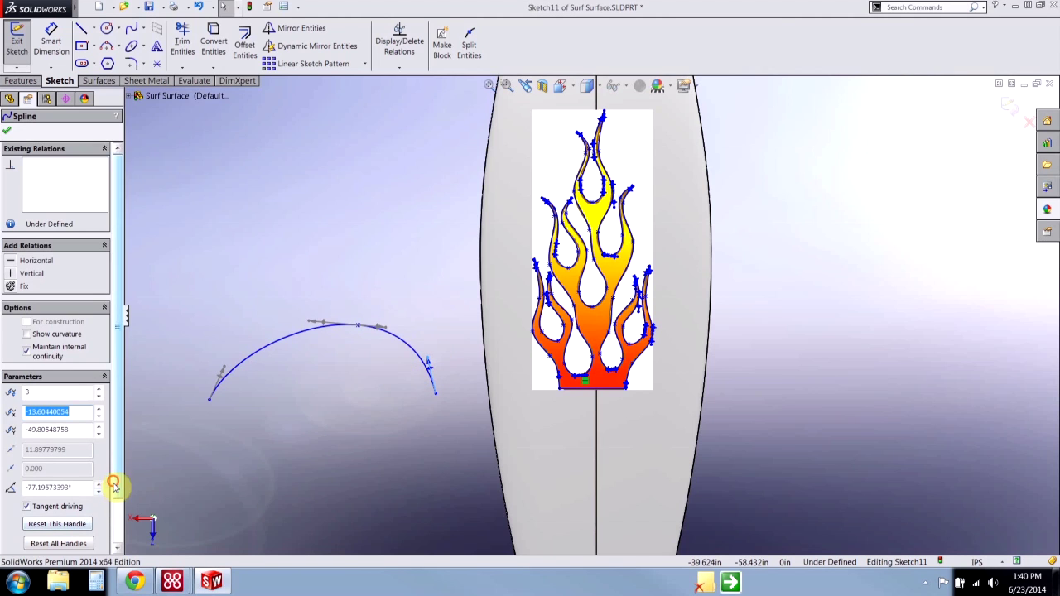
pyautogui.scroll(-2, 114, 485)
pyautogui.click(238, 440)
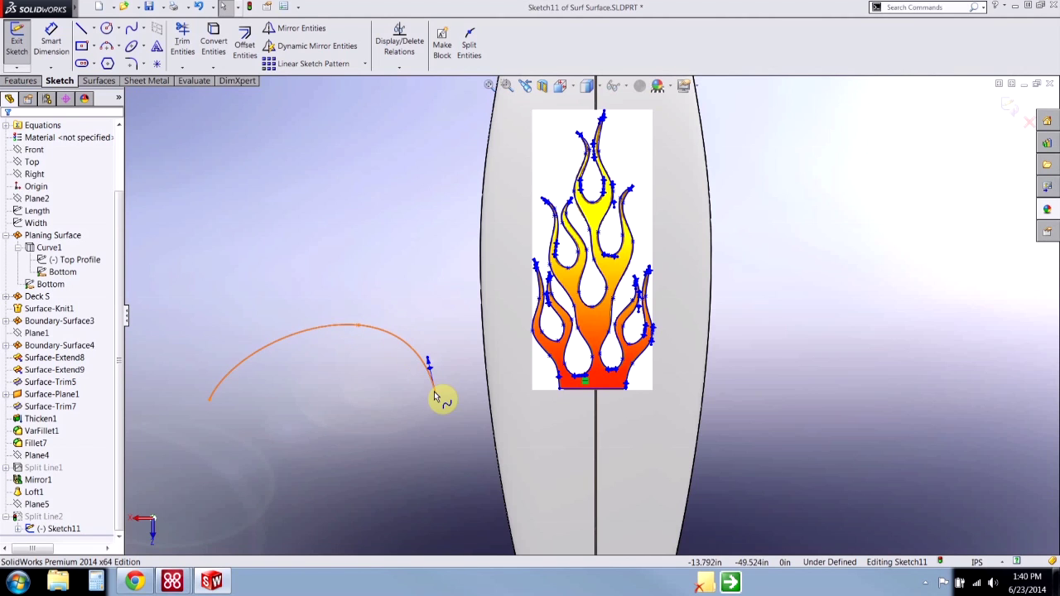
# Move the middle spline point down beside the board-side end, below its tangent handle.
pyautogui.moveTo(360, 331); pyautogui.dragTo(412, 391)
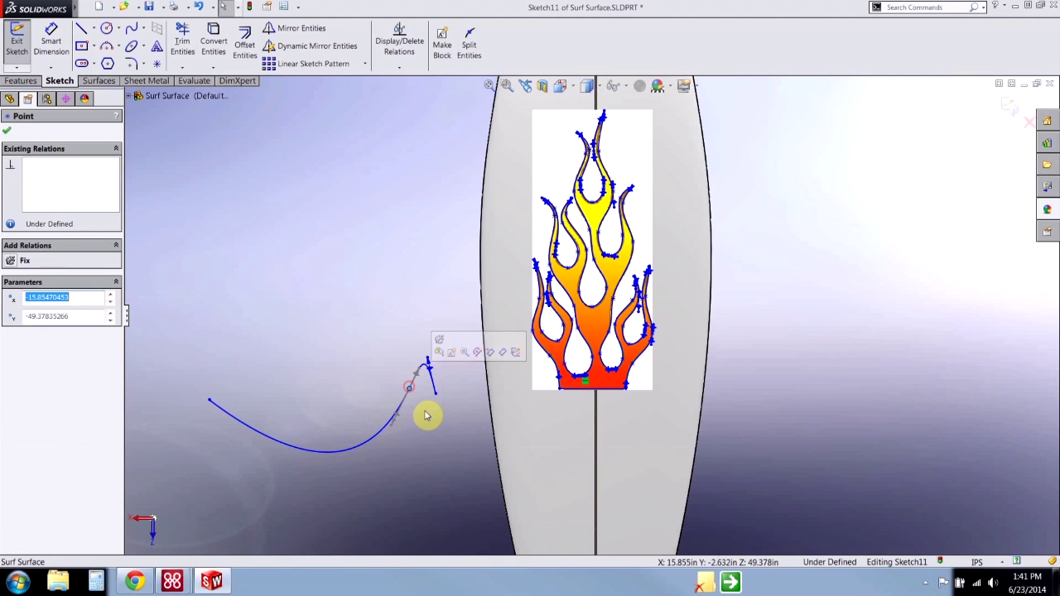
pyautogui.click(425, 415)
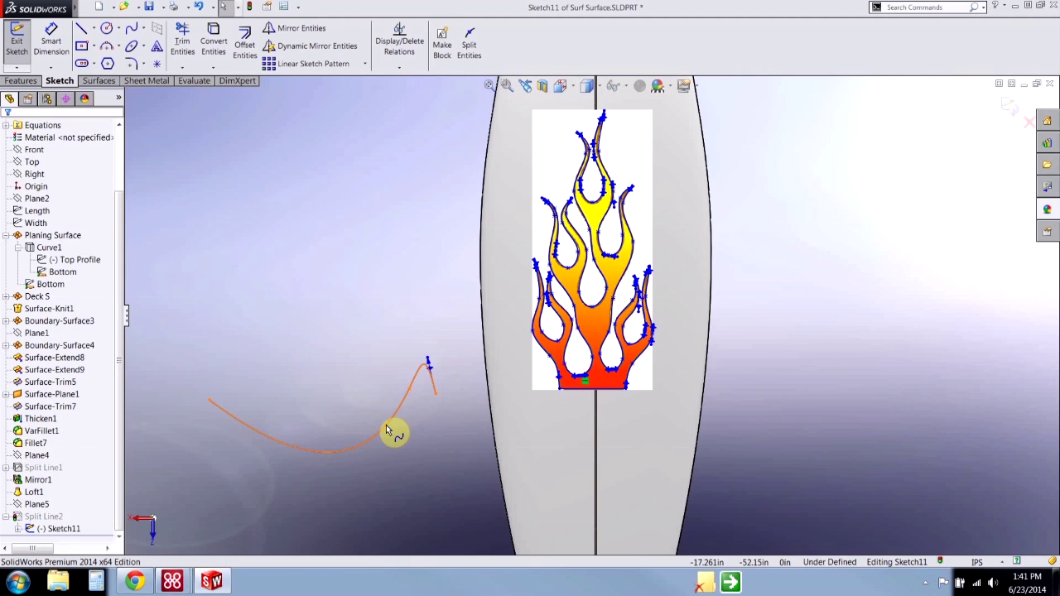
# Delete the practice spline beside the board.
pyautogui.click(63, 271)
pyautogui.moveTo(168, 275); pyautogui.dragTo(466, 496)
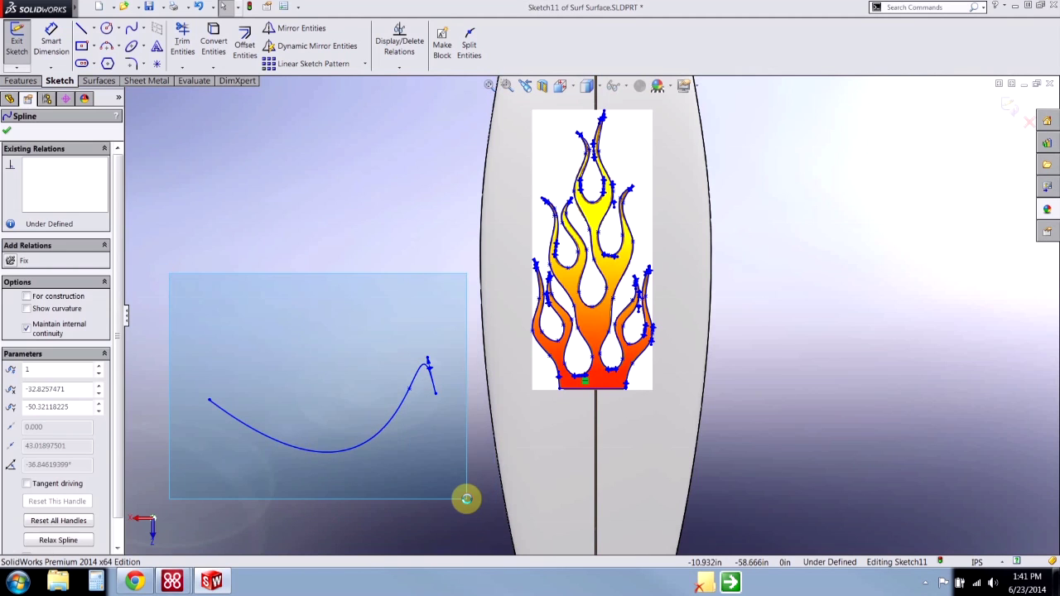
pyautogui.press('Delete')
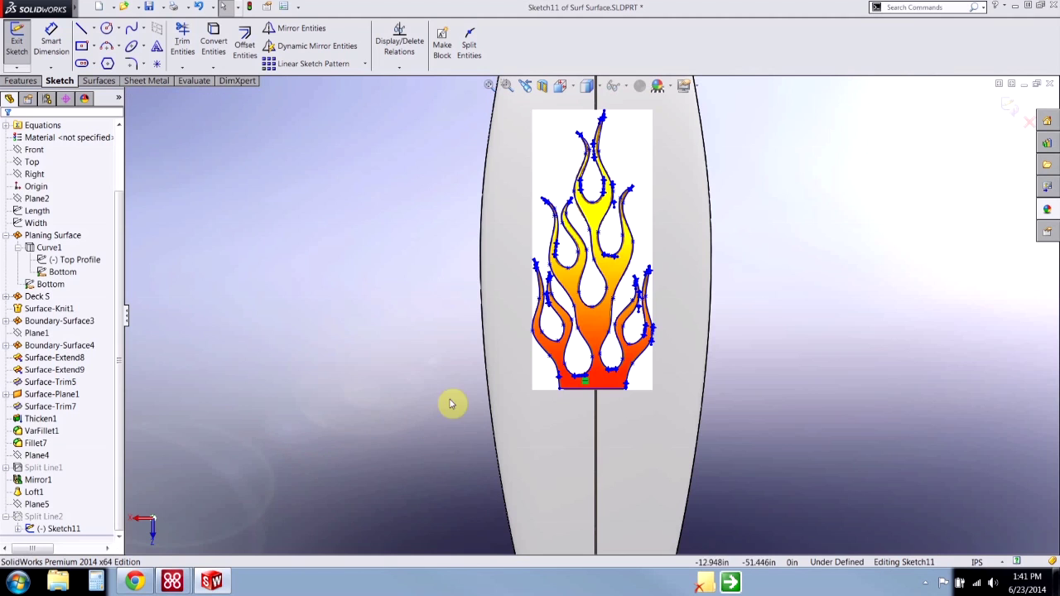
# Delete two splines from the flame outline's left half: the one around the lower left teardrop opening and the lower outer edge.
pyautogui.scroll(-2, 601, 289)
pyautogui.scroll(-2, 601, 290)
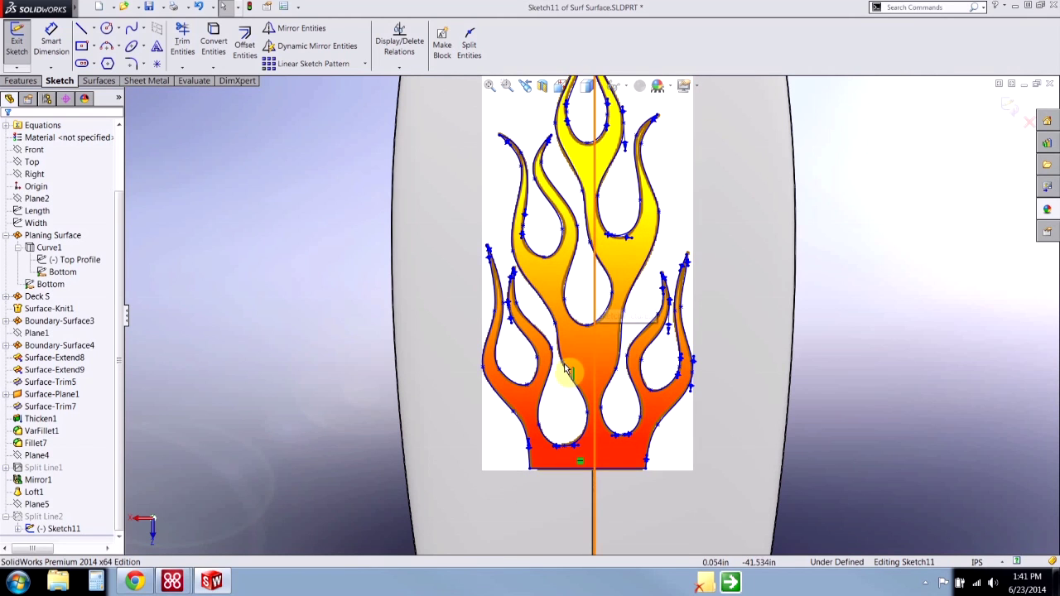
pyautogui.click(539, 422)
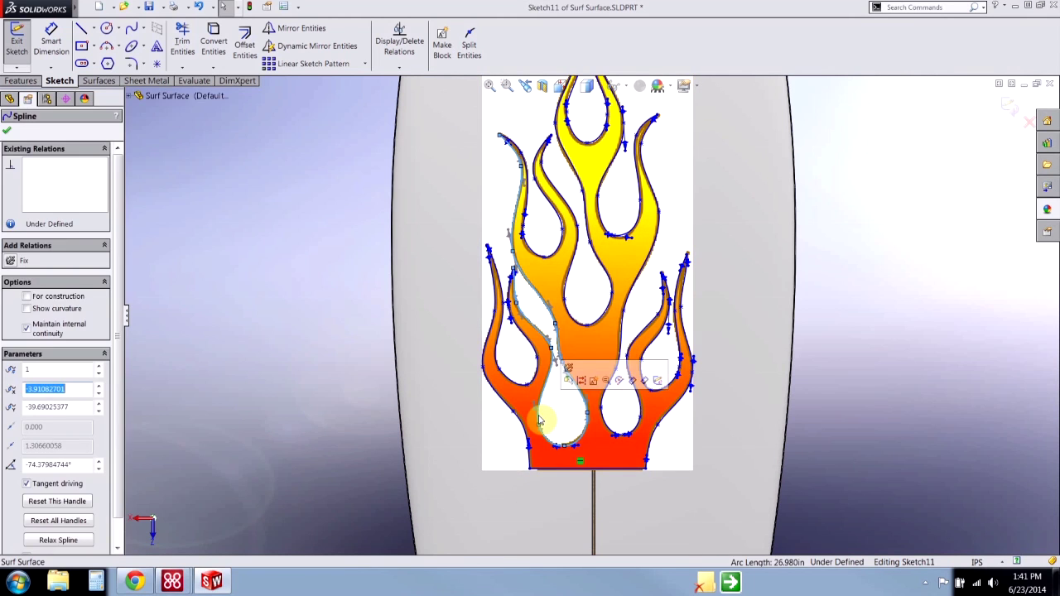
pyautogui.click(485, 377)
pyautogui.click(366, 380)
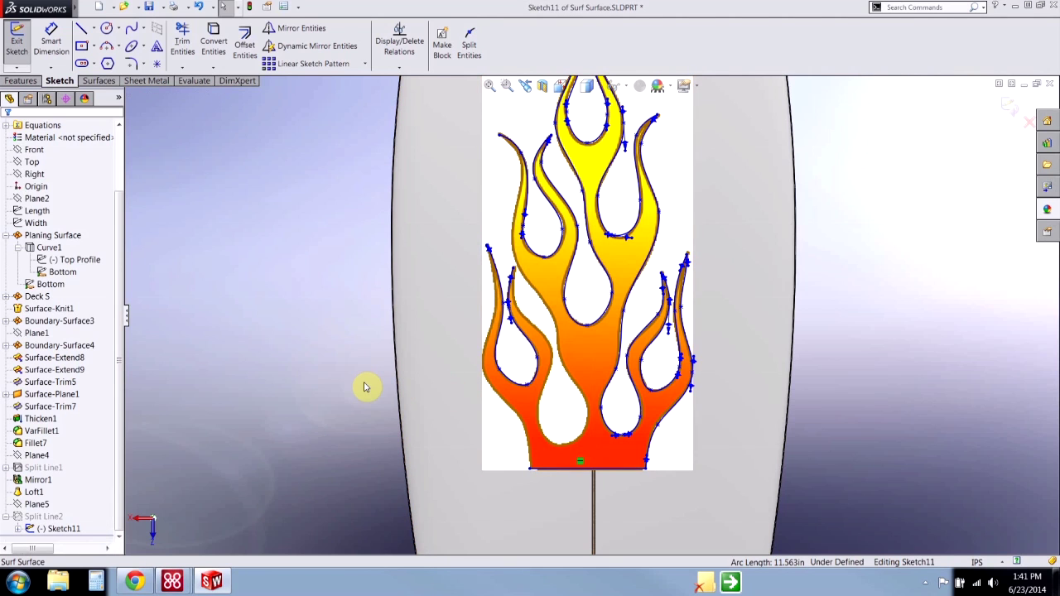
# Draw a five-point spline about 11.9 in long along the flame's lower left edge, from the base corner to the outer tongue's tip.
pyautogui.click(133, 30)
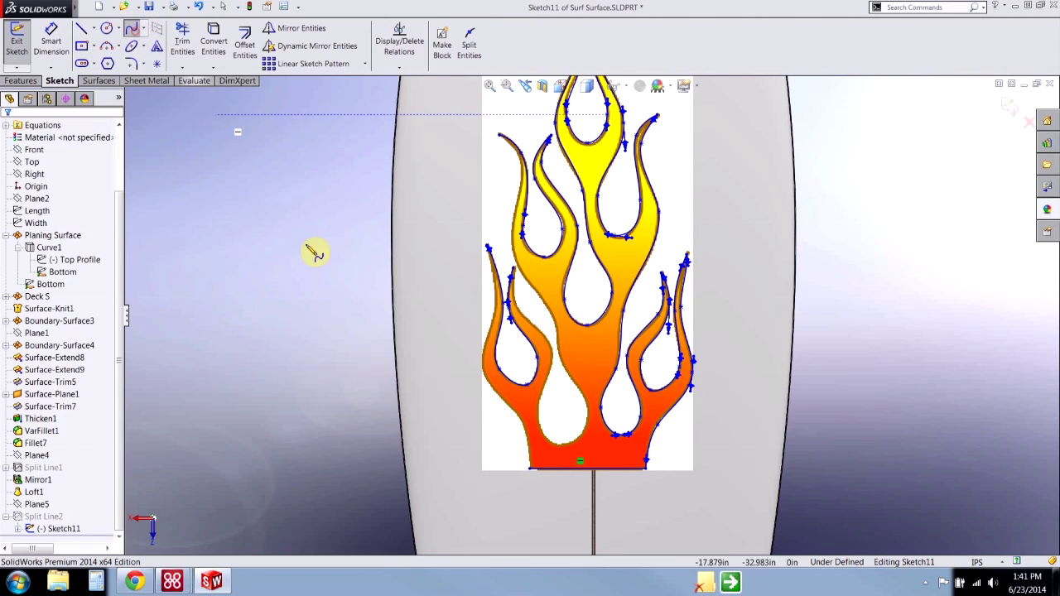
pyautogui.click(530, 469)
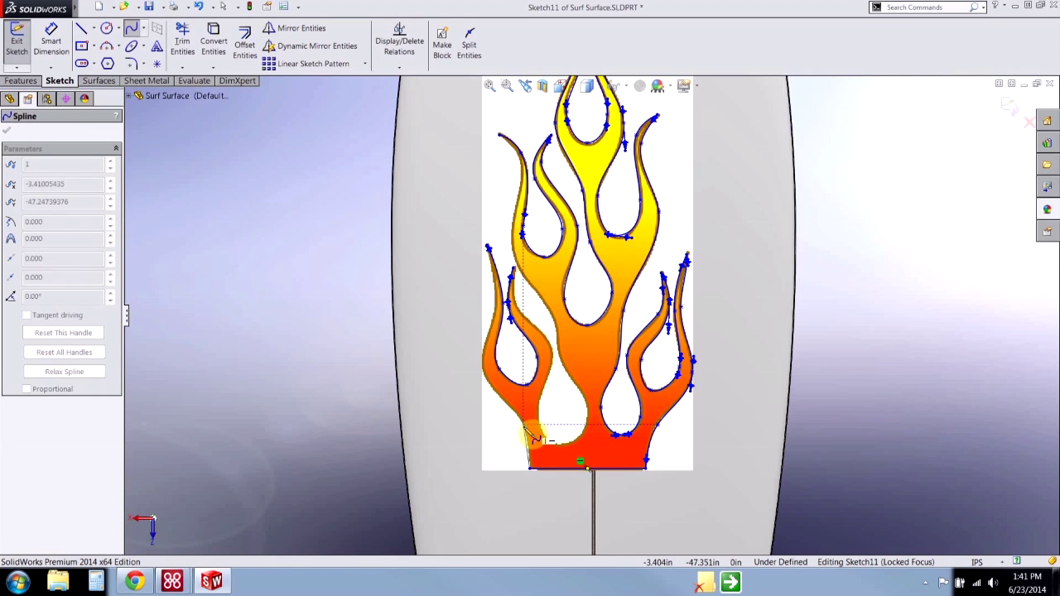
pyautogui.click(484, 377)
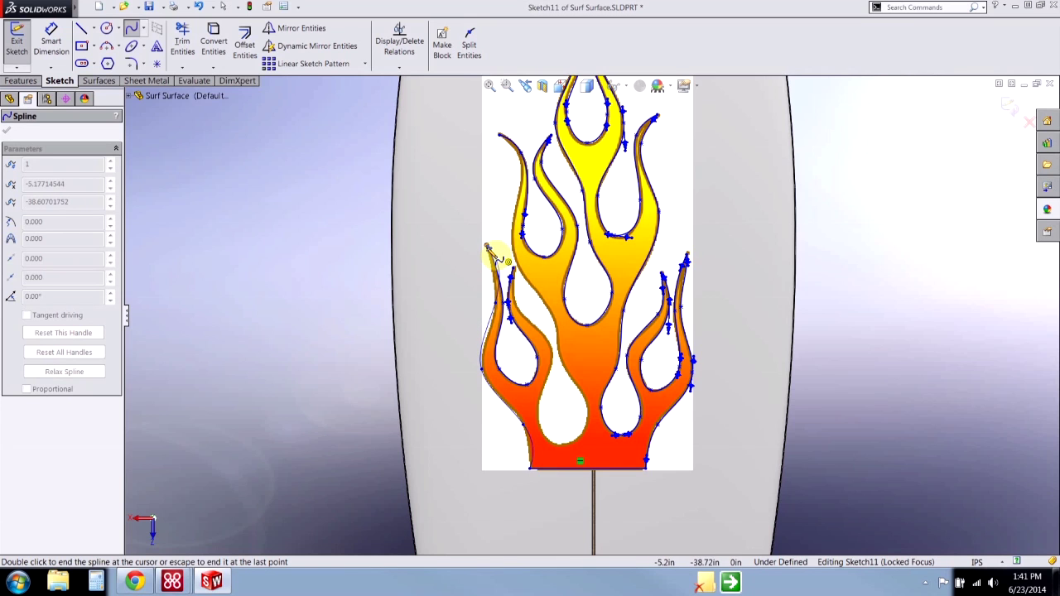
pyautogui.doubleClick(491, 356)
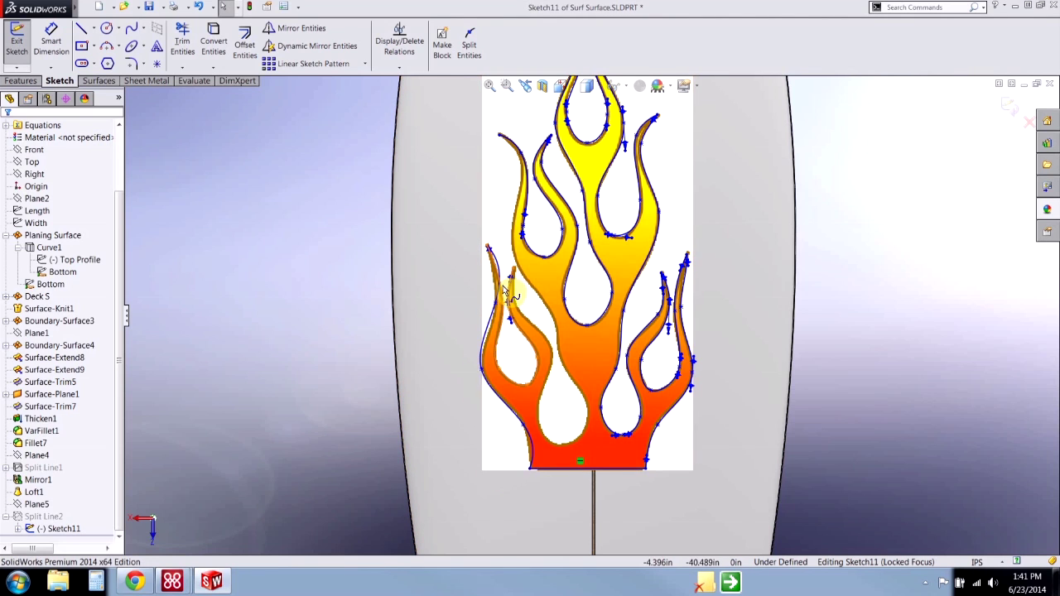
# Pull a tangent handle near the new edge spline's second point away from the flame, and reset all of the spline's handles.
pyautogui.click(490, 383)
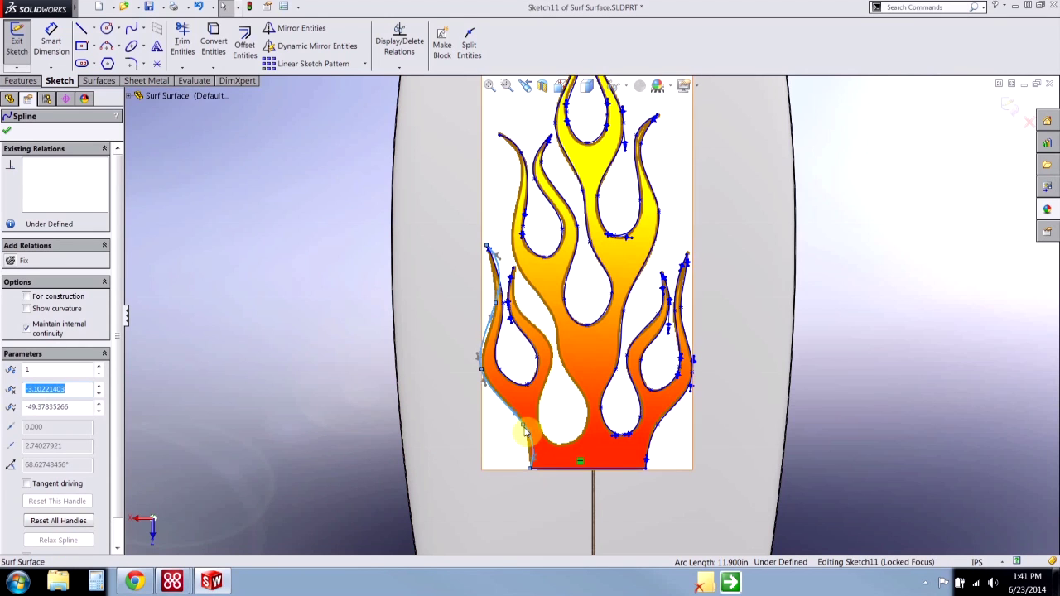
pyautogui.moveTo(531, 432); pyautogui.dragTo(505, 454)
pyautogui.click(82, 543)
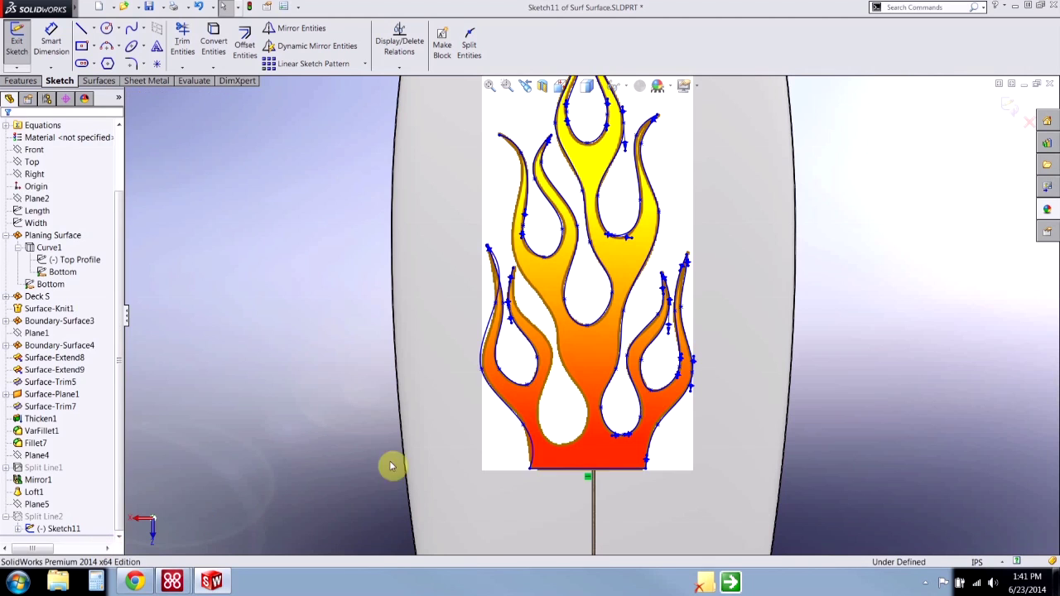
# Move the edge spline's interior points out to the board's edge and delete the coincident relation made there.
pyautogui.moveTo(523, 431); pyautogui.dragTo(401, 329)
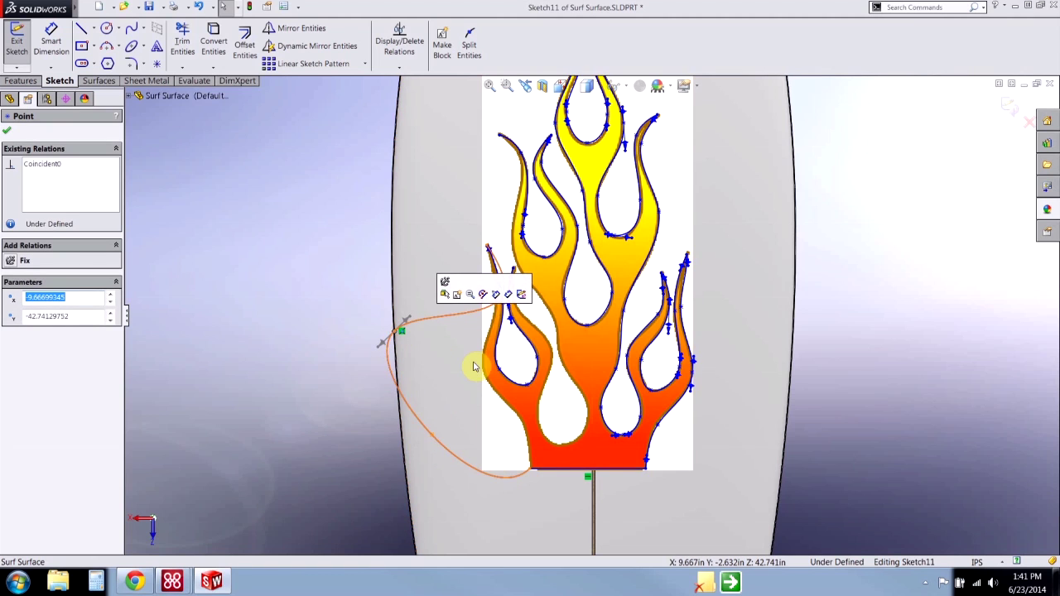
pyautogui.moveTo(496, 303); pyautogui.dragTo(414, 255)
pyautogui.click(314, 303)
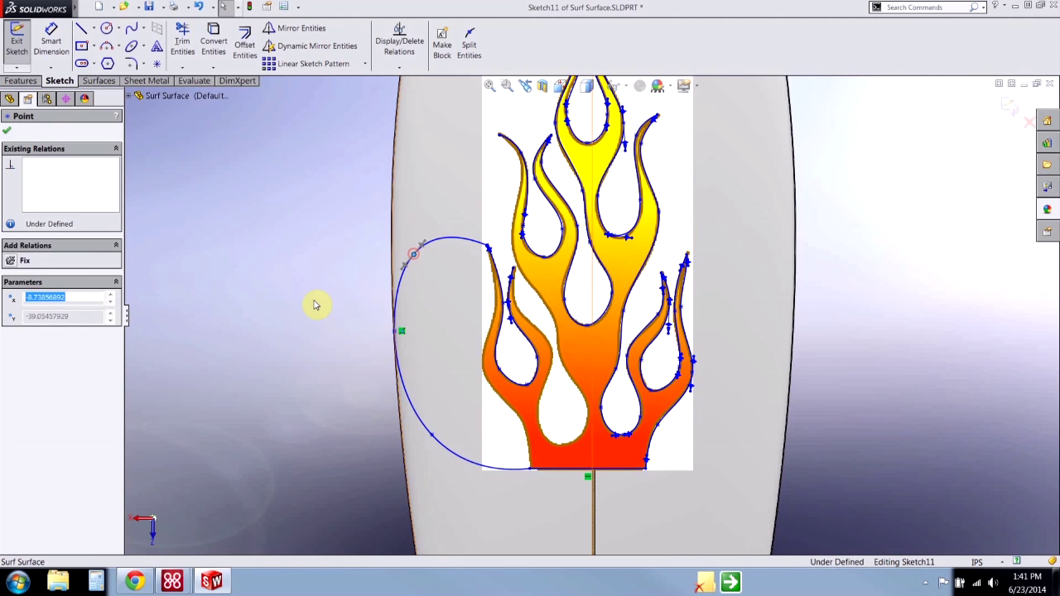
pyautogui.click(401, 334)
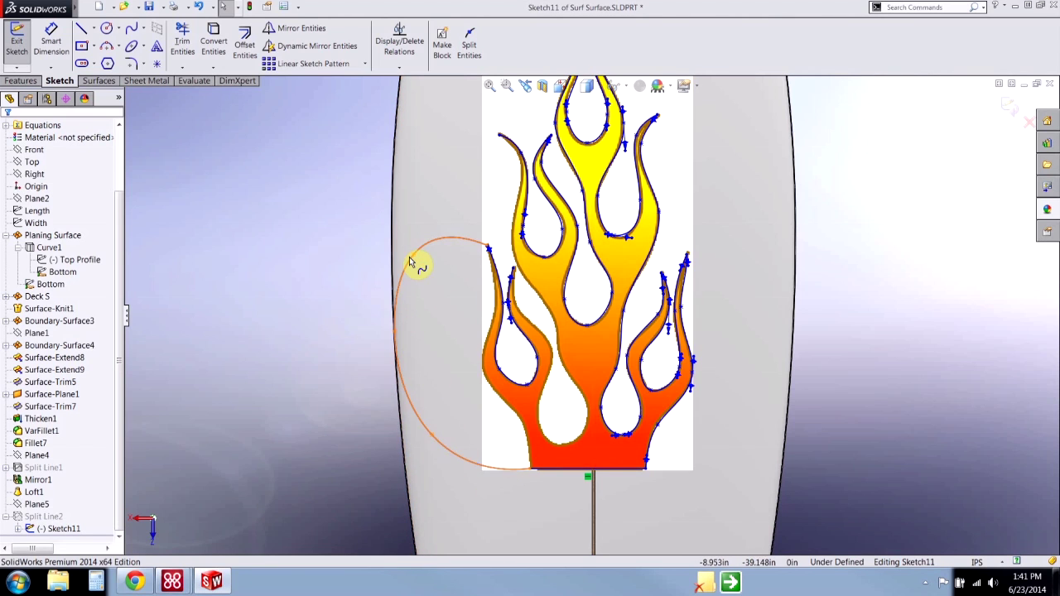
# Move the edge spline's interior points back onto the flame's lower left edge and align its tangent handles at tip and base.
pyautogui.moveTo(415, 257); pyautogui.dragTo(522, 426)
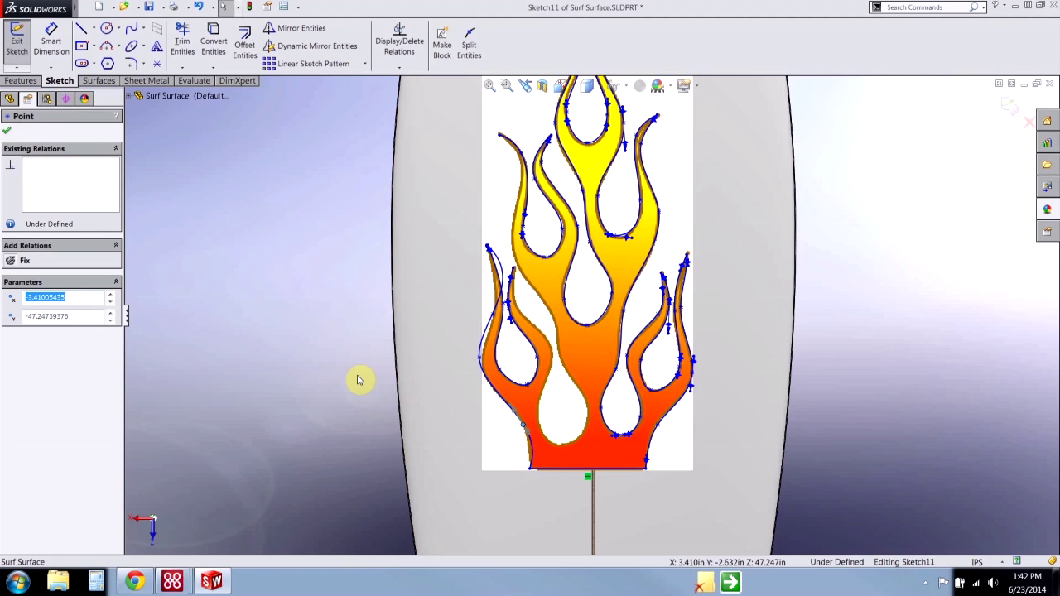
pyautogui.scroll(-1, 497, 401)
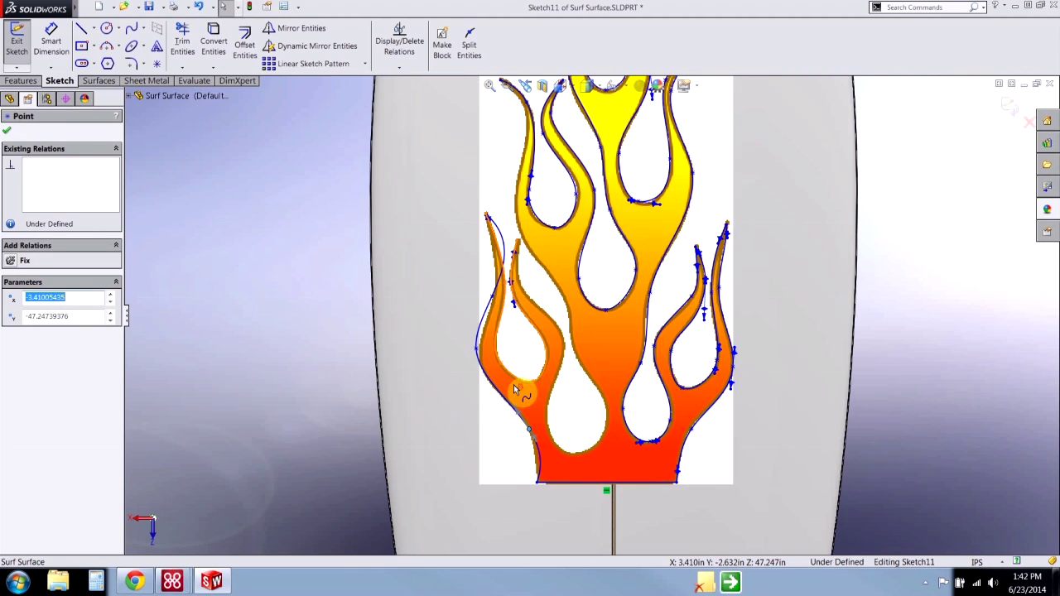
pyautogui.click(538, 471)
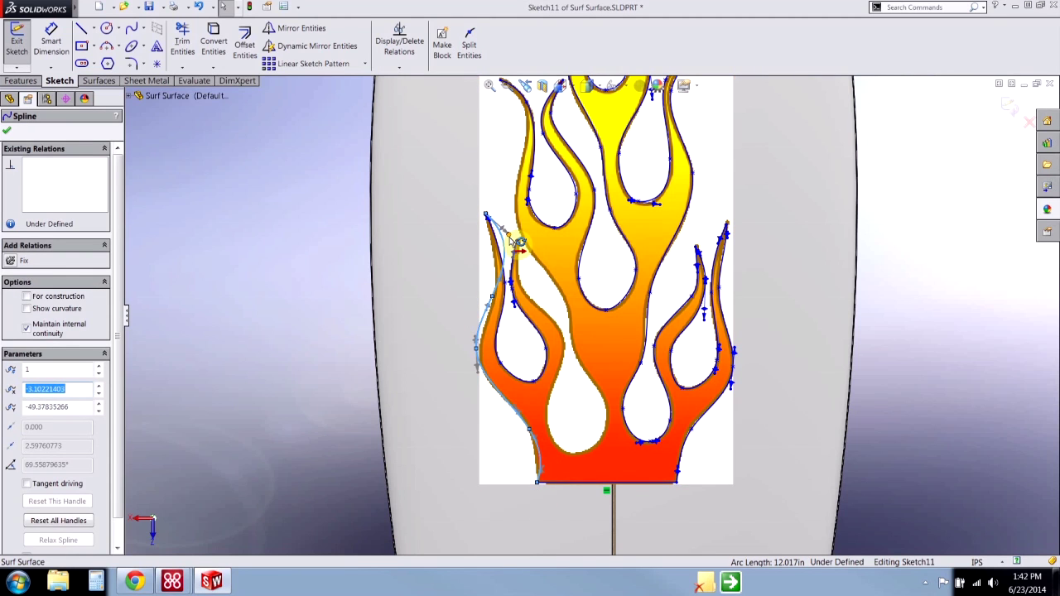
pyautogui.moveTo(517, 242); pyautogui.dragTo(502, 242)
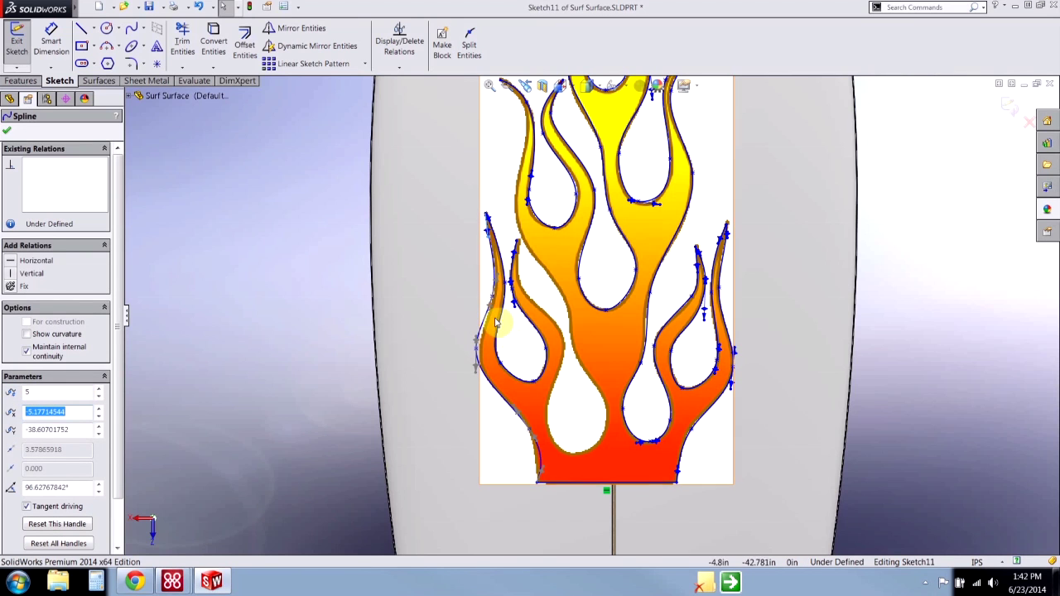
pyautogui.click(540, 474)
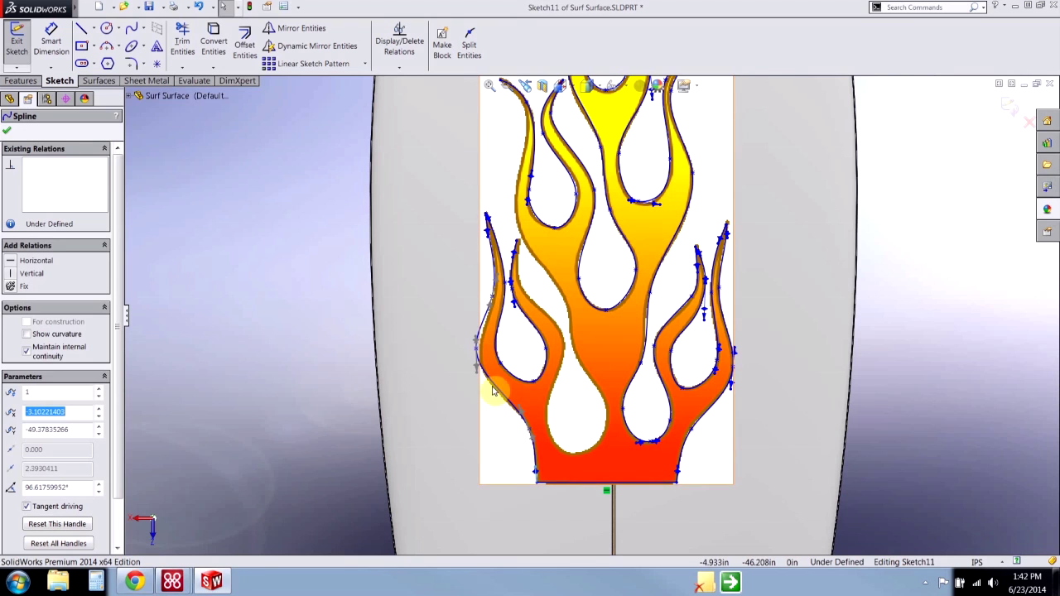
# Refine the edge spline's points at the flame's widest bulge and just above it so they sit on the picture's edge.
pyautogui.scroll(-3, 493, 373)
pyautogui.scroll(-2, 505, 238)
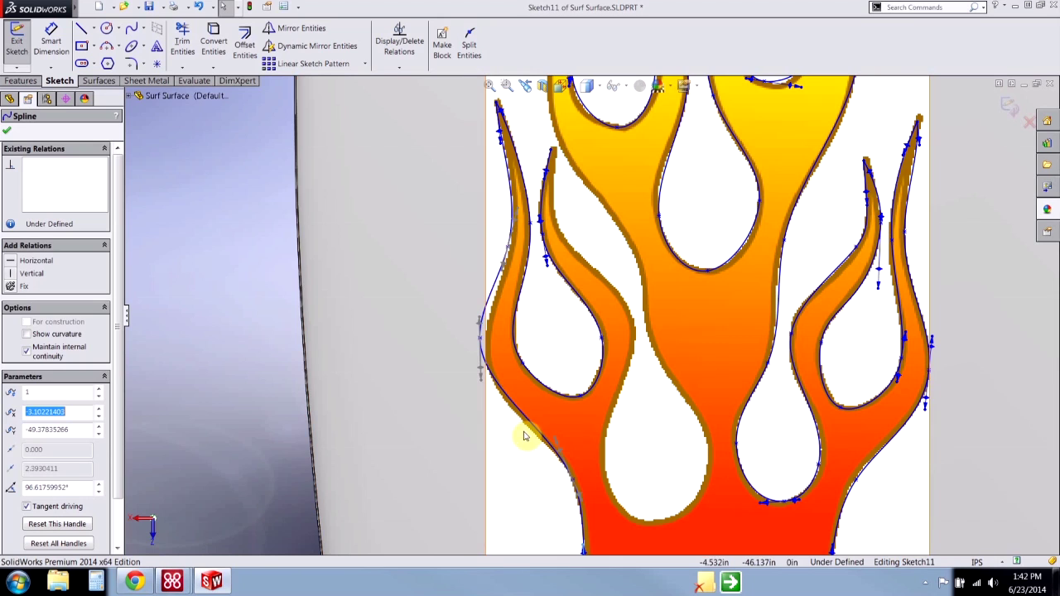
pyautogui.click(481, 351)
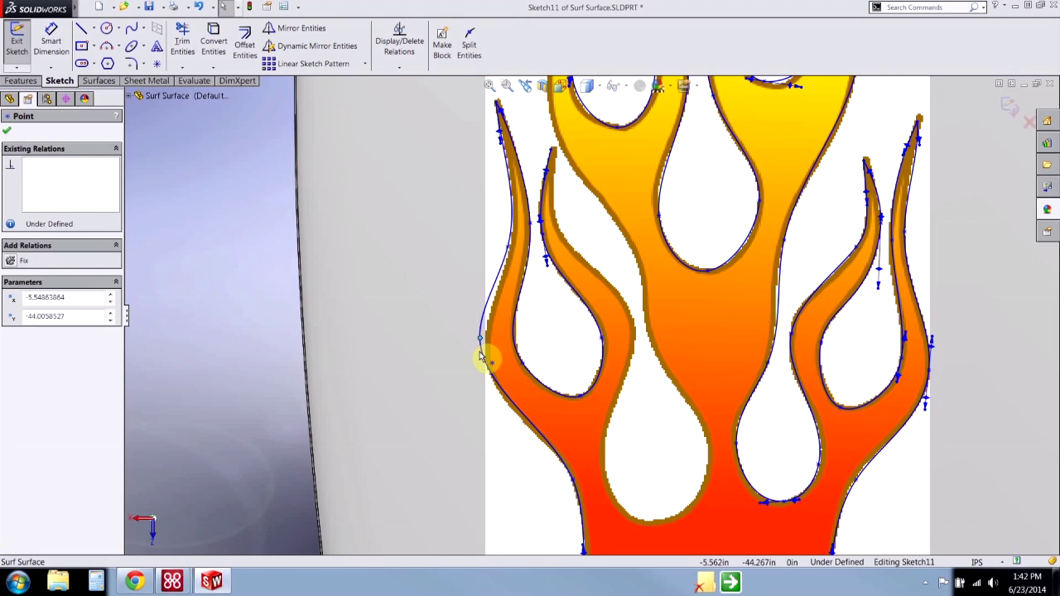
pyautogui.moveTo(485, 359)
pyautogui.mouseDown()
pyautogui.moveTo(473, 356)
pyautogui.moveTo(480, 333)
pyautogui.moveTo(475, 359)
pyautogui.moveTo(480, 342)
pyautogui.moveTo(486, 350)
pyautogui.mouseUp()
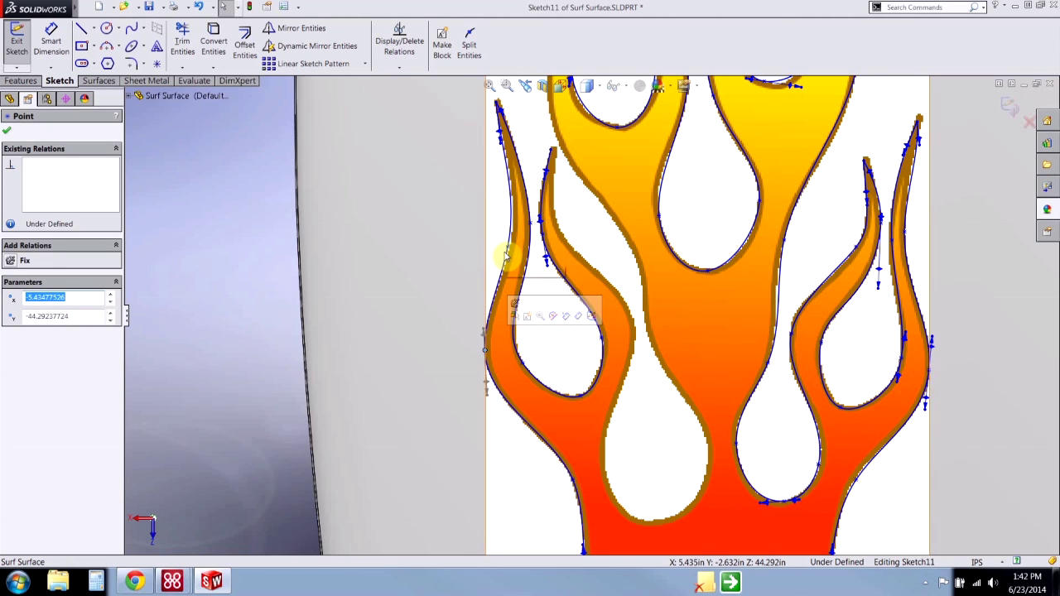
pyautogui.click(509, 247)
pyautogui.moveTo(513, 244); pyautogui.dragTo(511, 245)
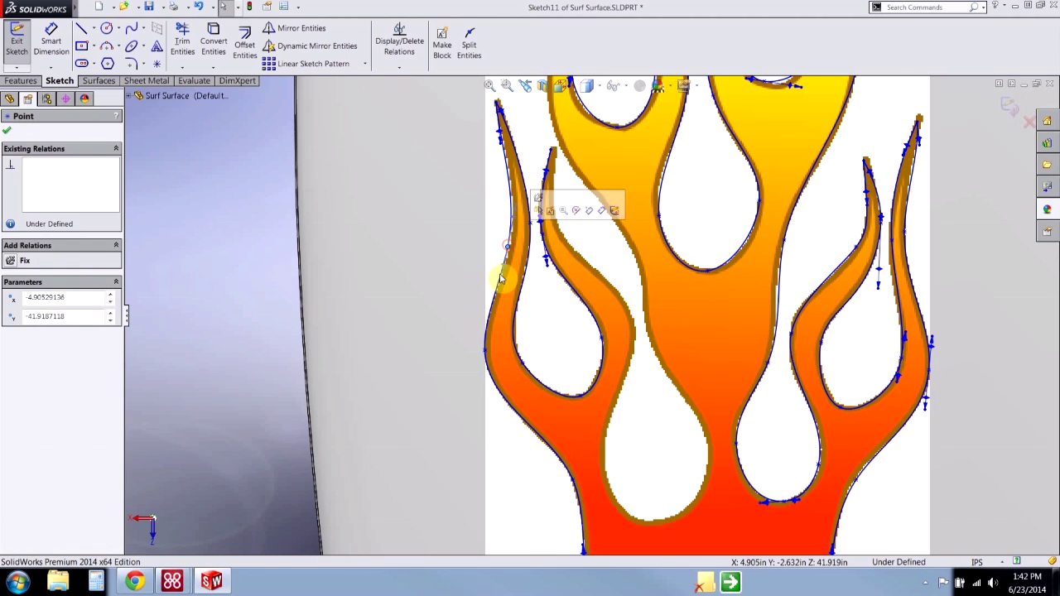
pyautogui.click(308, 429)
pyautogui.scroll(2, 464, 456)
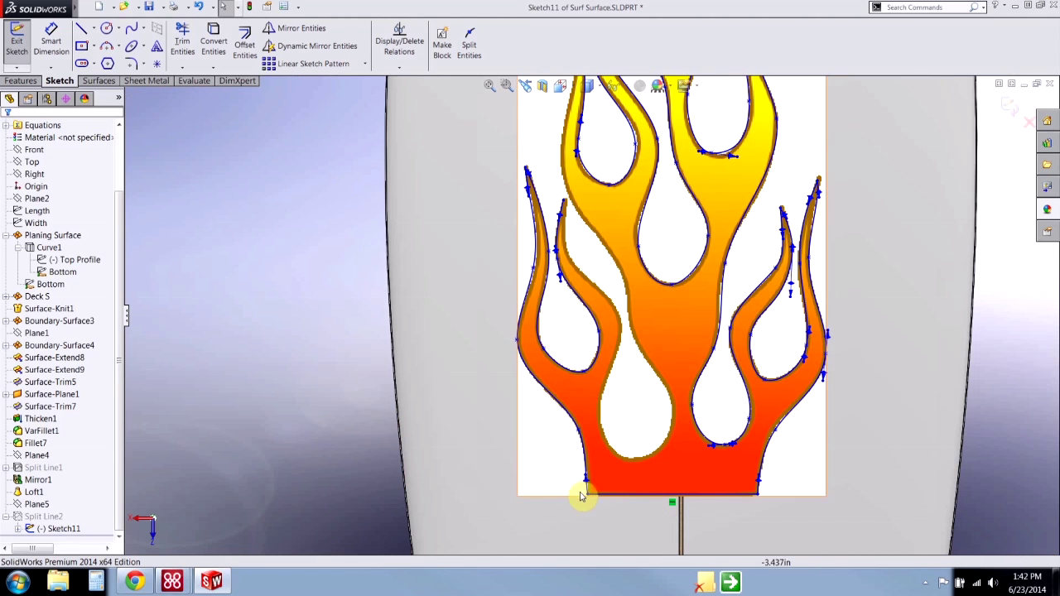
# Draw a nine-point spline from the upper left tongue's tip, down around the lower left teardrop opening, to the lower inner tongue's tip.
pyautogui.scroll(2, 617, 277)
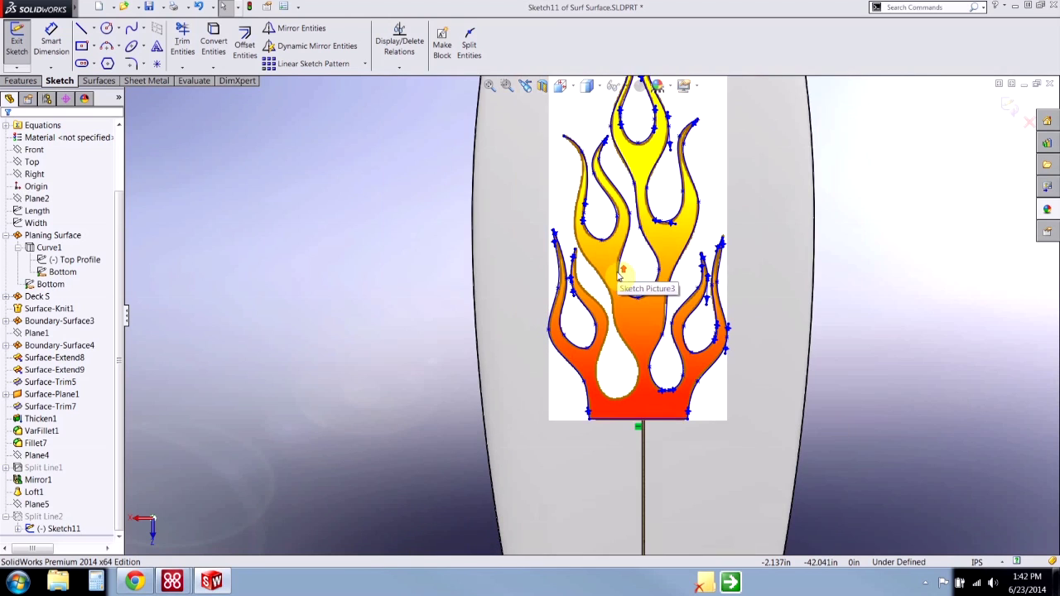
pyautogui.keyDown('ctrl'); pyautogui.moveTo(619, 290); pyautogui.dragTo(620, 312, button='middle'); pyautogui.keyUp('ctrl')
pyautogui.scroll(-1, 621, 312)
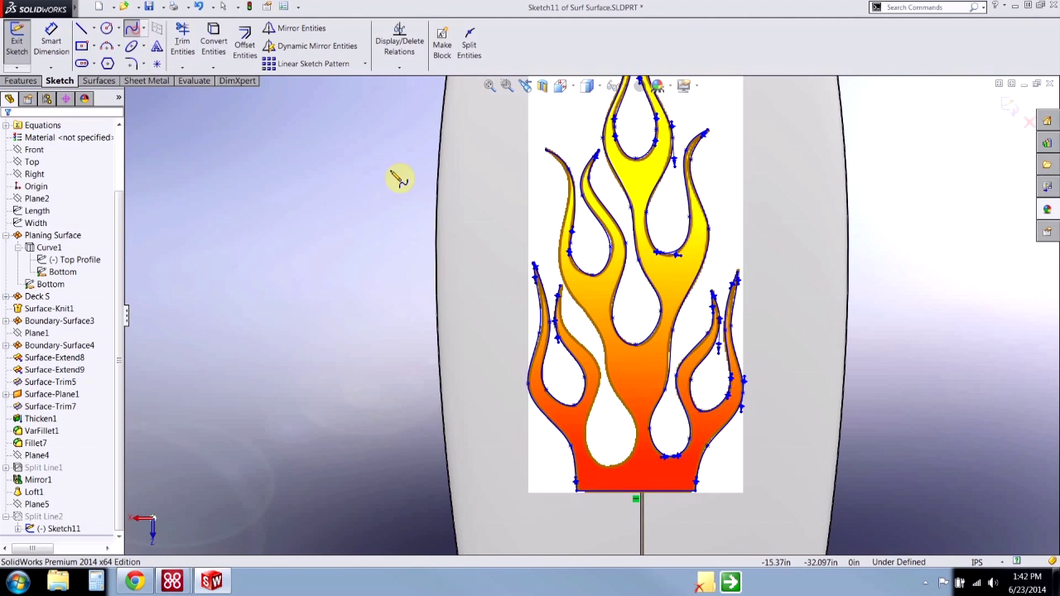
pyautogui.click(546, 151)
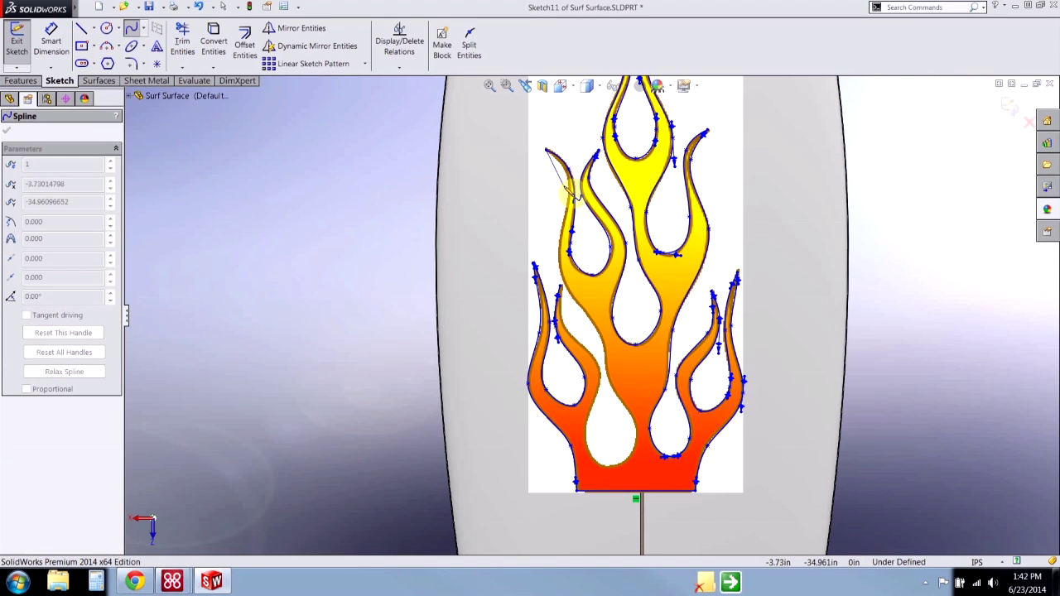
pyautogui.click(556, 247)
pyautogui.click(590, 324)
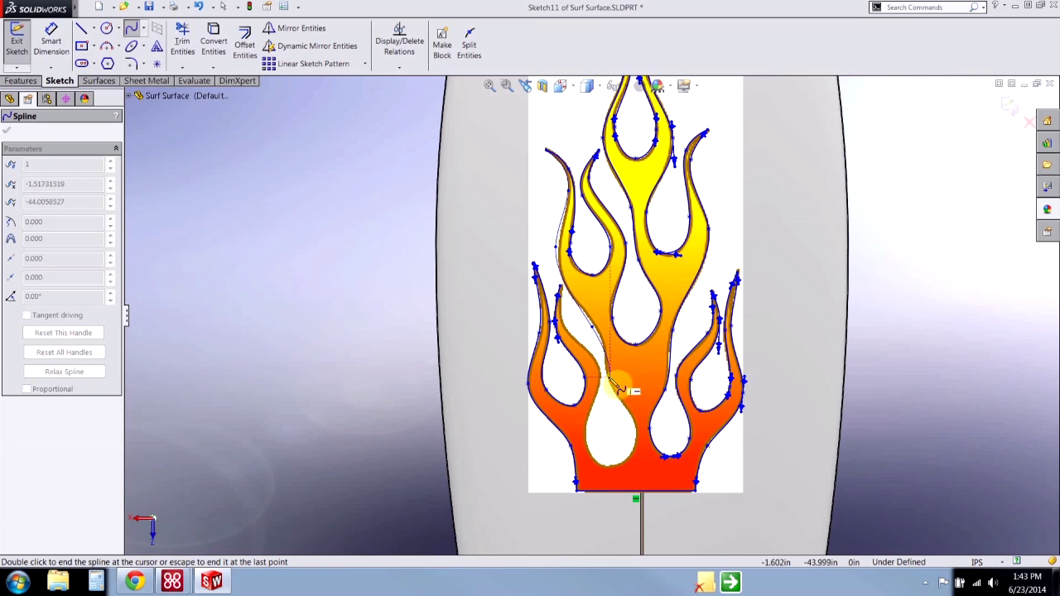
pyautogui.click(611, 379)
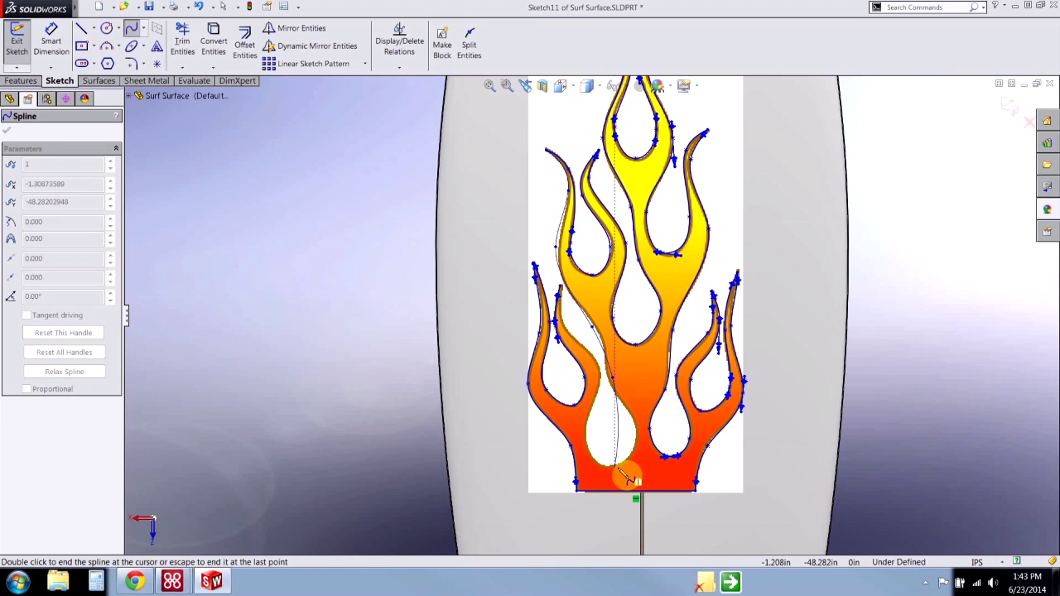
pyautogui.click(621, 463)
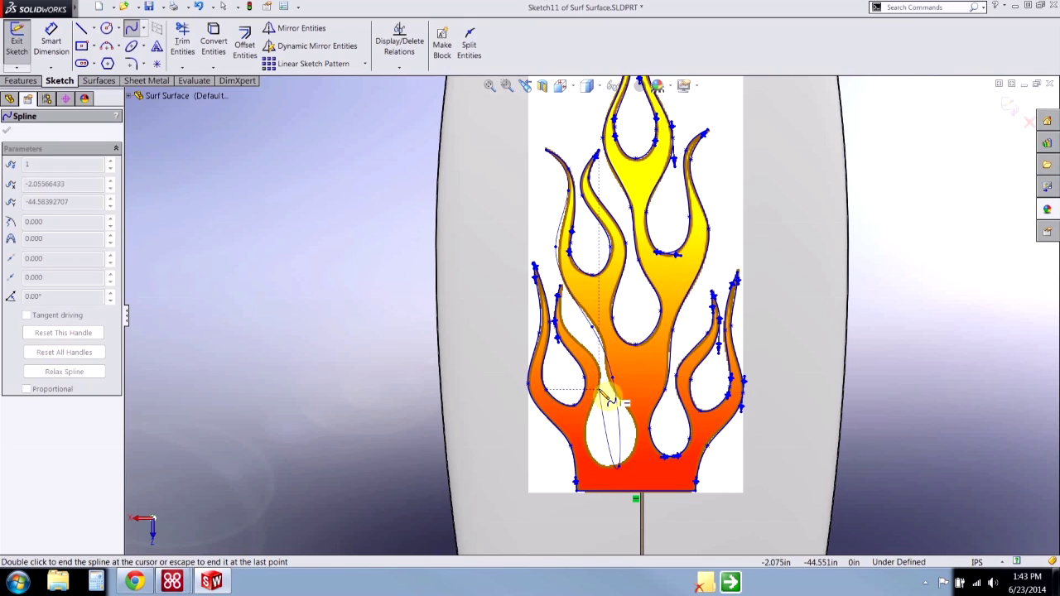
pyautogui.doubleClick(562, 287)
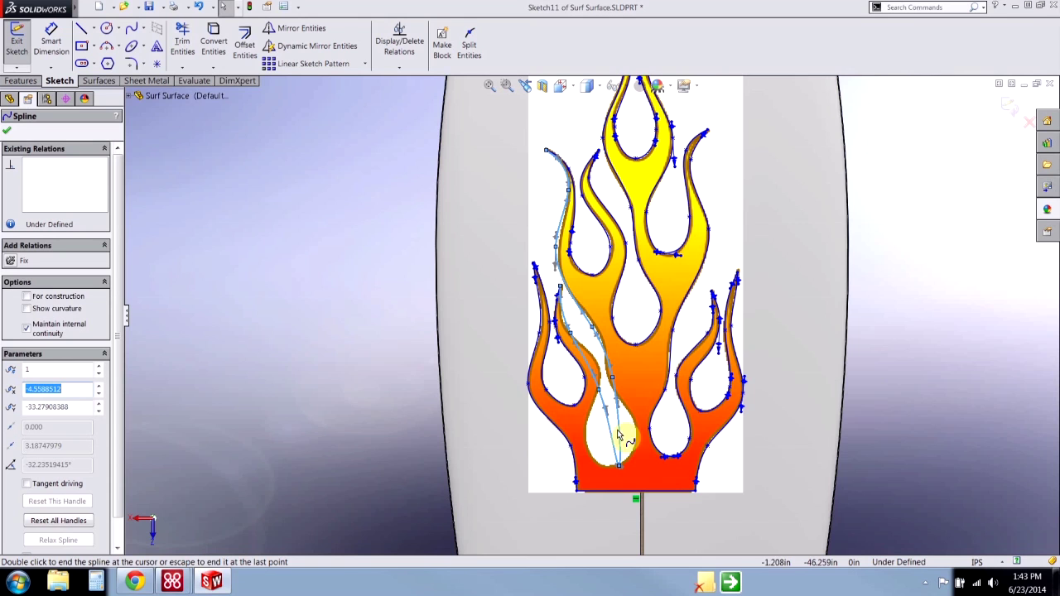
# Align the new spline's start tangent handle with the outer edge of the upper left tongue's tip.
pyautogui.scroll(-3, 574, 237)
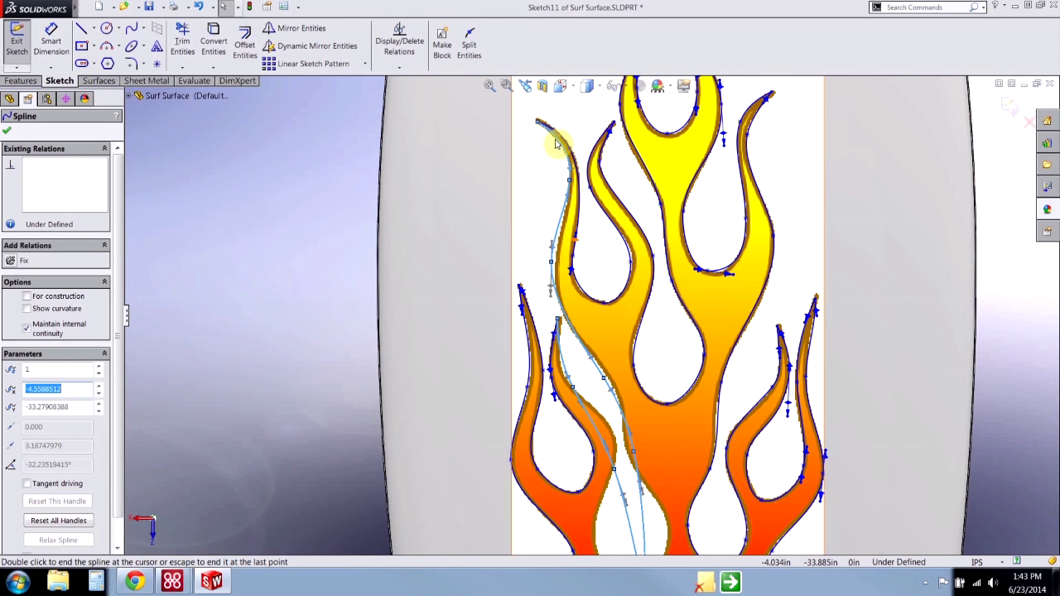
pyautogui.scroll(-3, 562, 153)
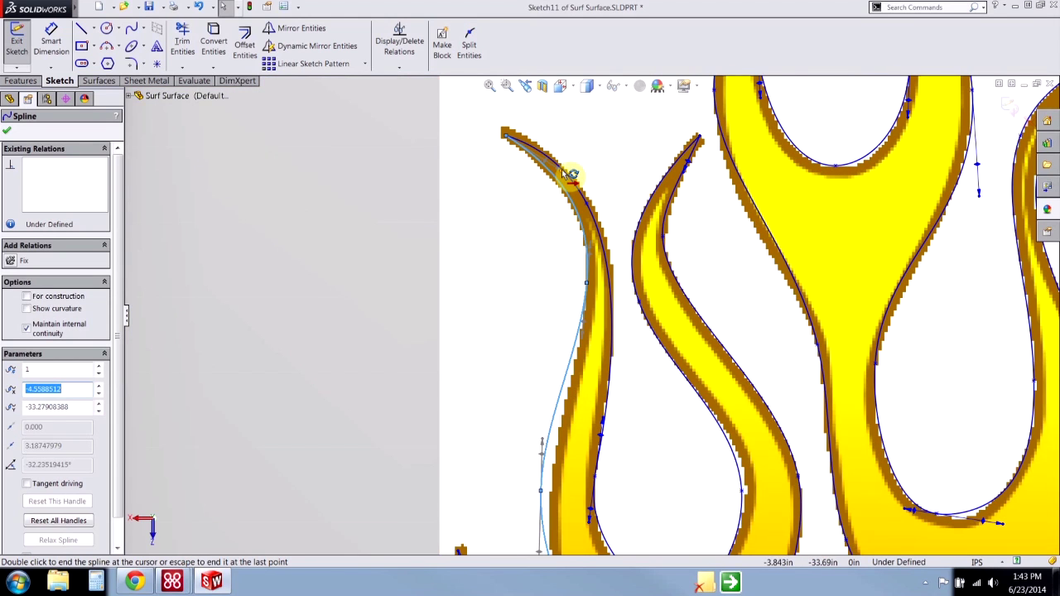
pyautogui.moveTo(574, 177)
pyautogui.mouseDown()
pyautogui.moveTo(549, 170)
pyautogui.moveTo(568, 182)
pyautogui.mouseUp()
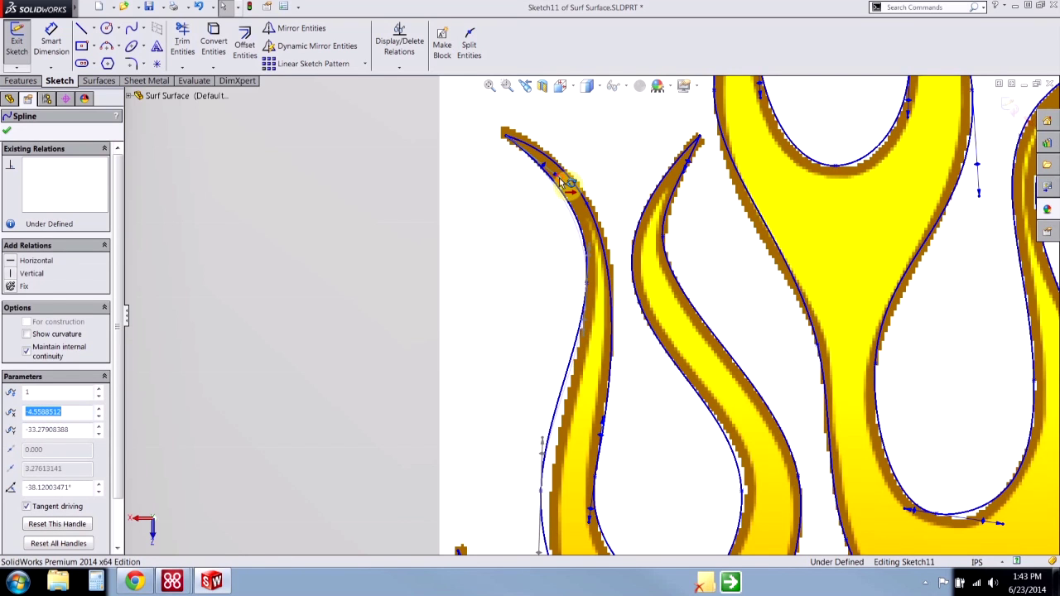
# Move the spline's next-to-last point onto the lower inner tongue's edge and align the end tangent handle at that tongue's tip.
pyautogui.scroll(3, 568, 182)
pyautogui.scroll(-2, 590, 439)
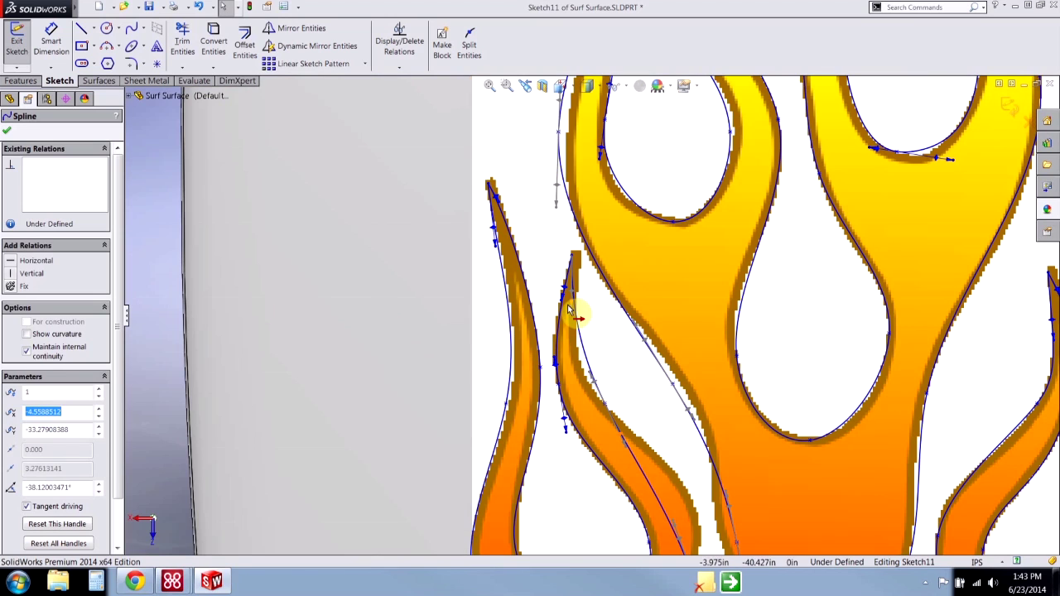
pyautogui.moveTo(571, 310); pyautogui.dragTo(578, 367)
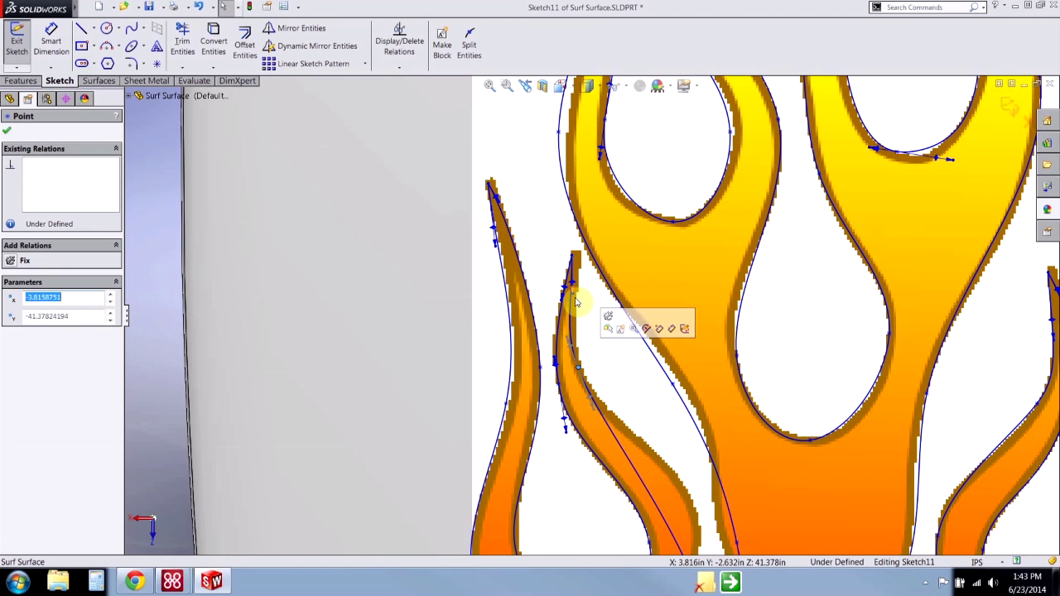
pyautogui.click(578, 302)
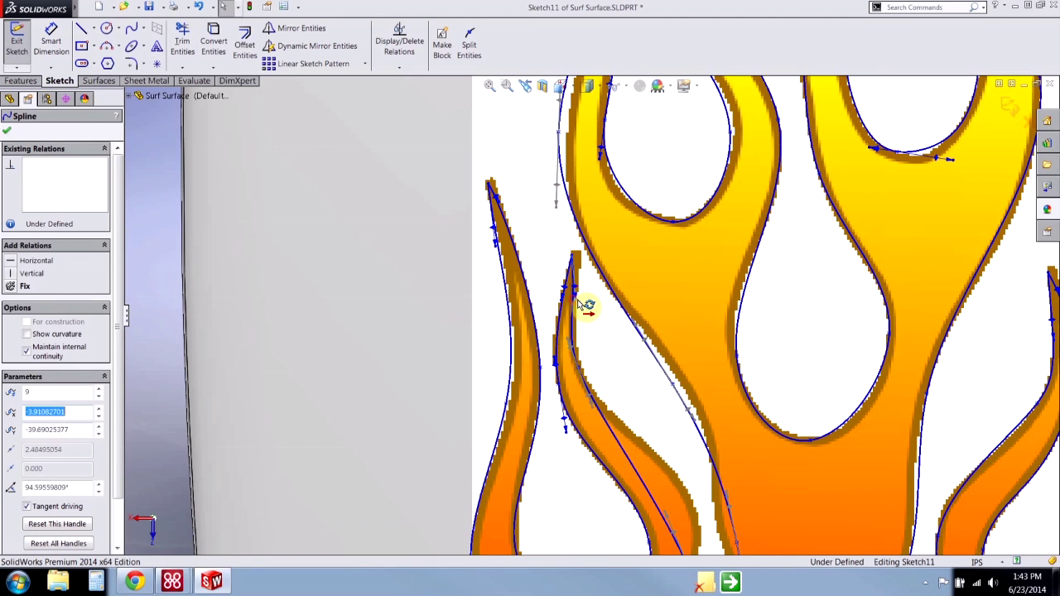
# Move the spline's two points at the narrow neck above the teardrop opening toward the neck's opposite edges.
pyautogui.scroll(2, 595, 340)
pyautogui.moveTo(639, 424); pyautogui.dragTo(609, 336)
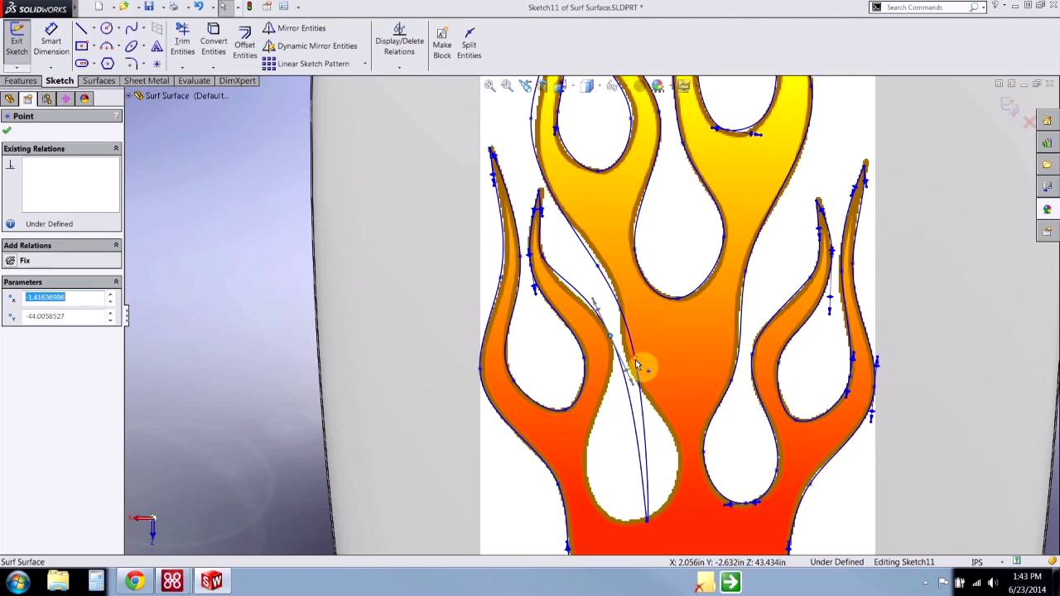
pyautogui.moveTo(625, 365); pyautogui.dragTo(650, 372)
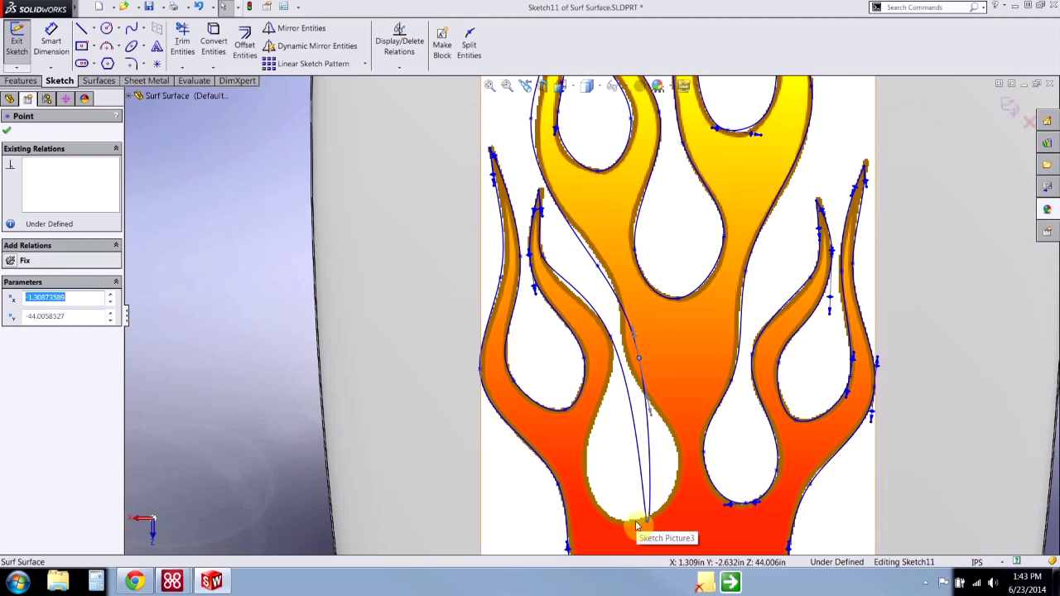
# Insert two spline points beside the teardrop opening's middle and move them out to its left and right edges.
pyautogui.rightClick(635, 467)
pyautogui.click(687, 338)
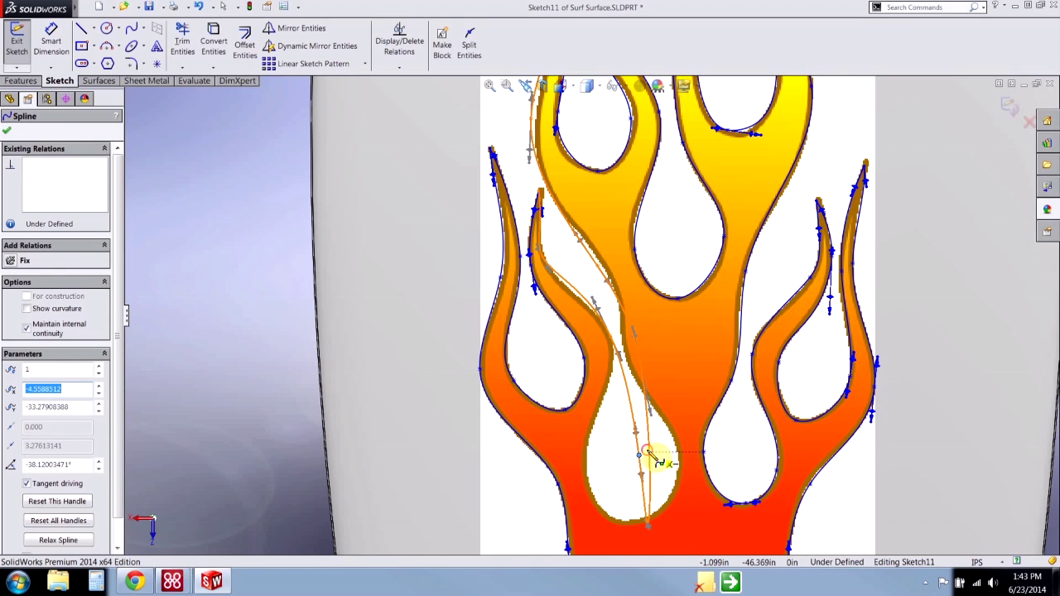
pyautogui.click(646, 450)
pyautogui.press('Escape')
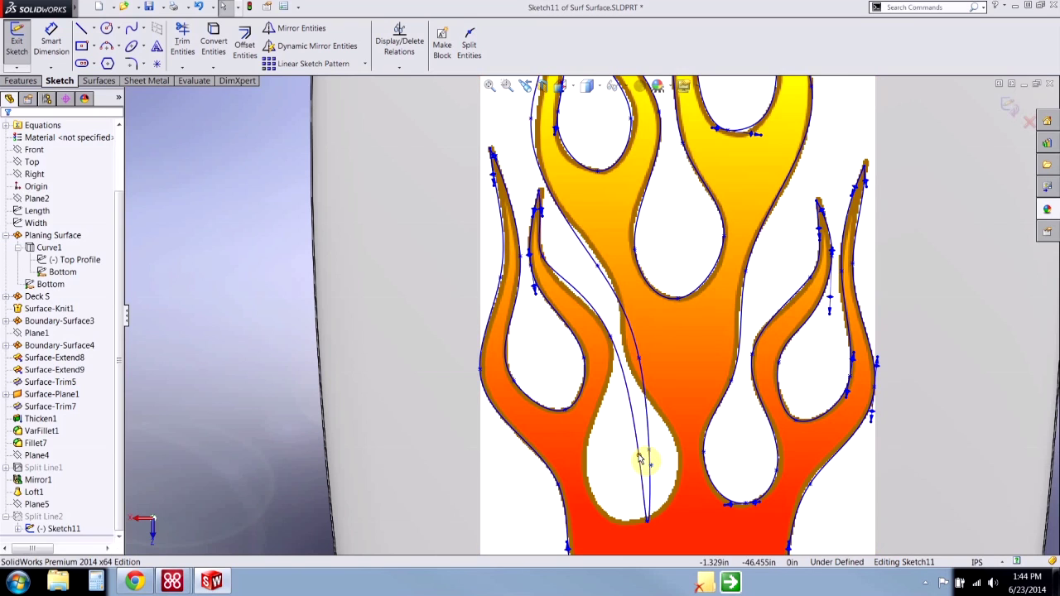
pyautogui.moveTo(644, 454); pyautogui.dragTo(586, 487)
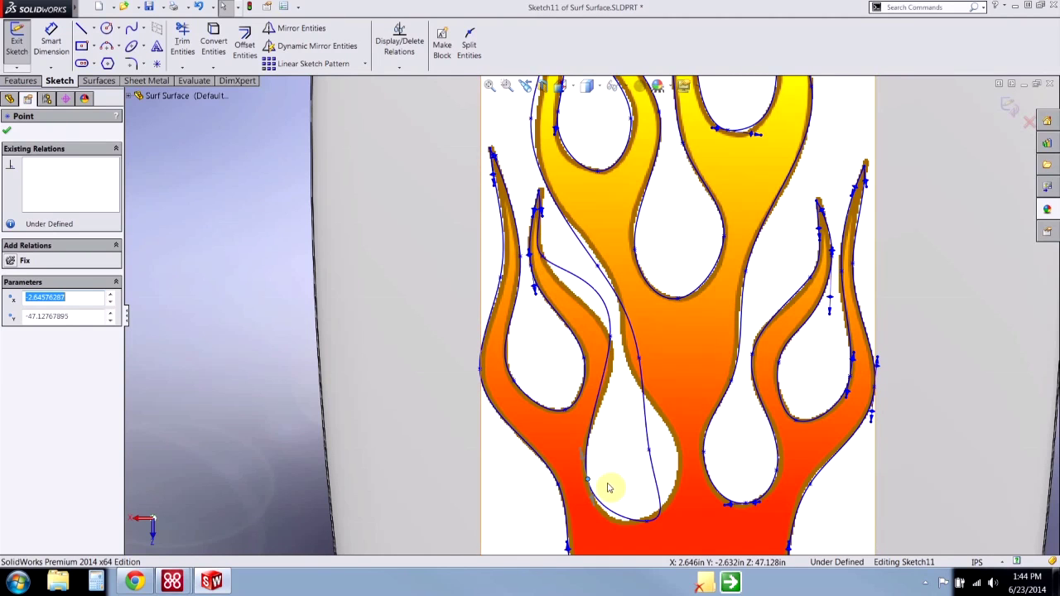
pyautogui.moveTo(657, 454)
pyautogui.mouseDown()
pyautogui.moveTo(686, 449)
pyautogui.moveTo(674, 447)
pyautogui.mouseUp()
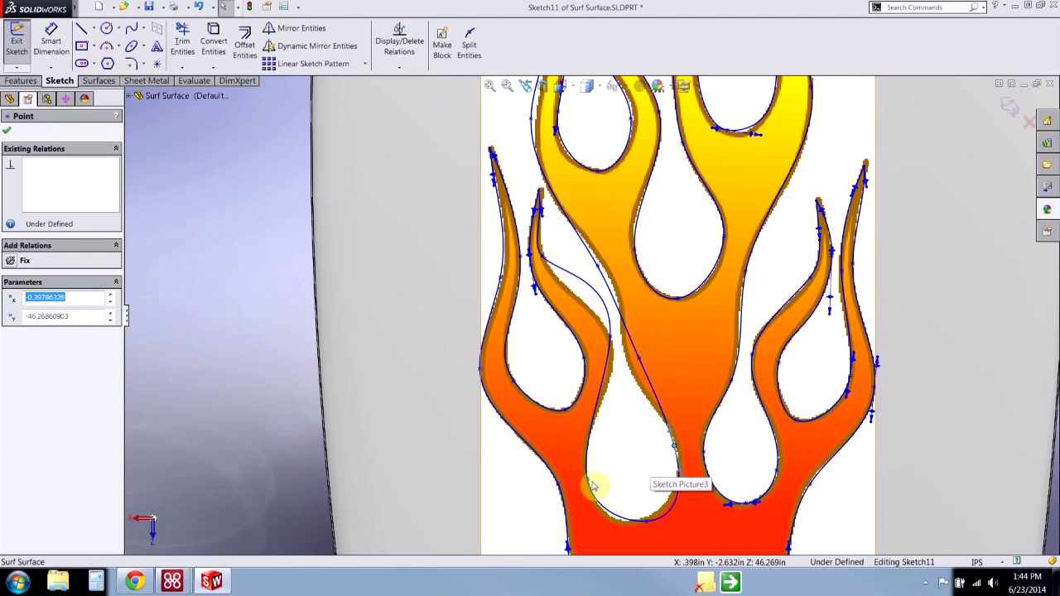
pyautogui.moveTo(593, 486)
pyautogui.mouseDown()
pyautogui.moveTo(604, 489)
pyautogui.moveTo(586, 480)
pyautogui.moveTo(608, 482)
pyautogui.moveTo(586, 479)
pyautogui.mouseUp()
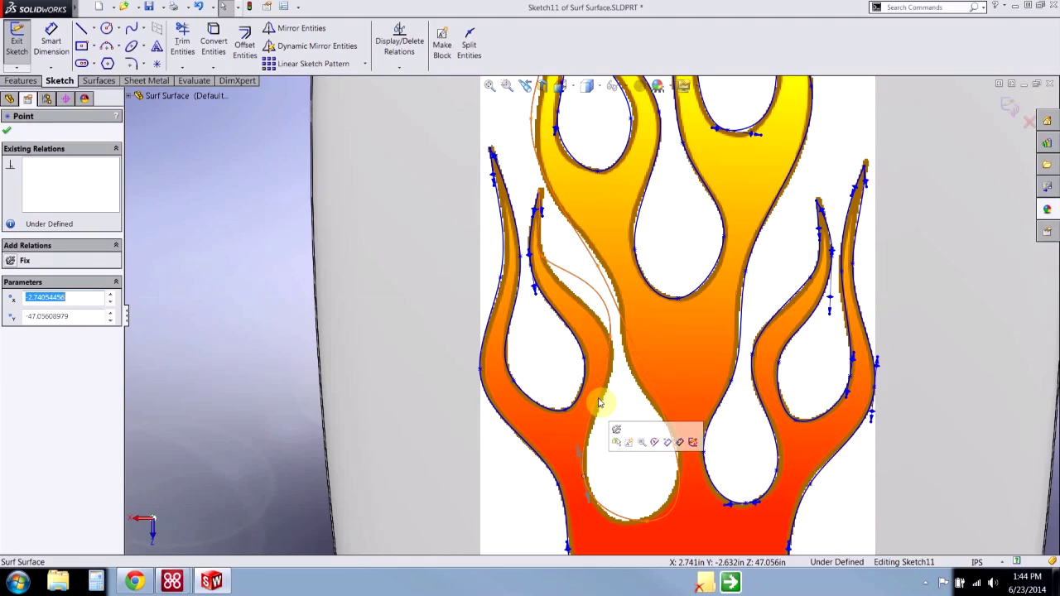
# Relax the spline that runs around the teardrop opening.
pyautogui.click(599, 403)
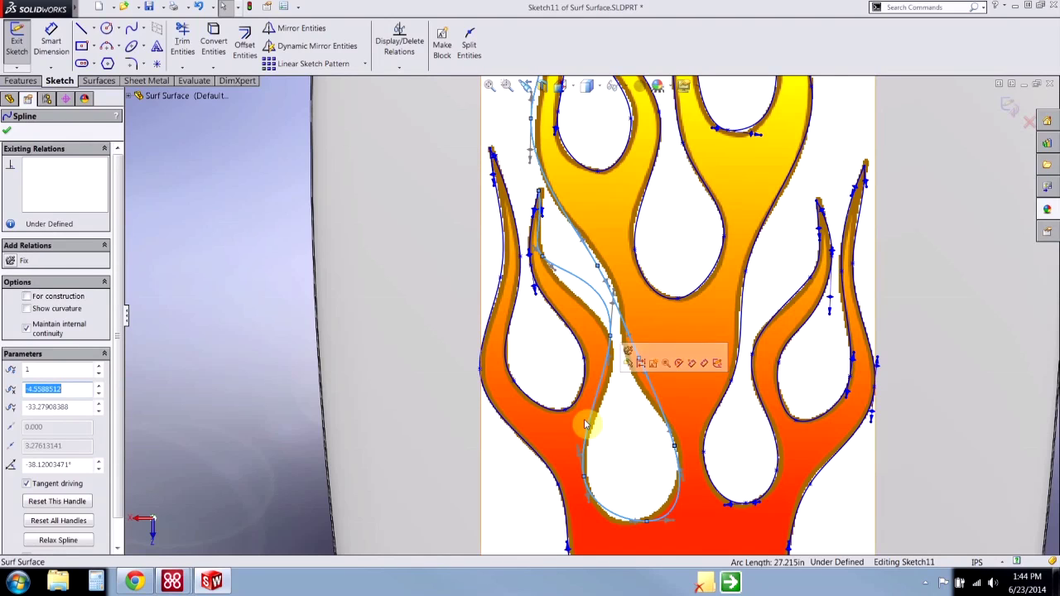
pyautogui.click(57, 540)
pyautogui.click(653, 494)
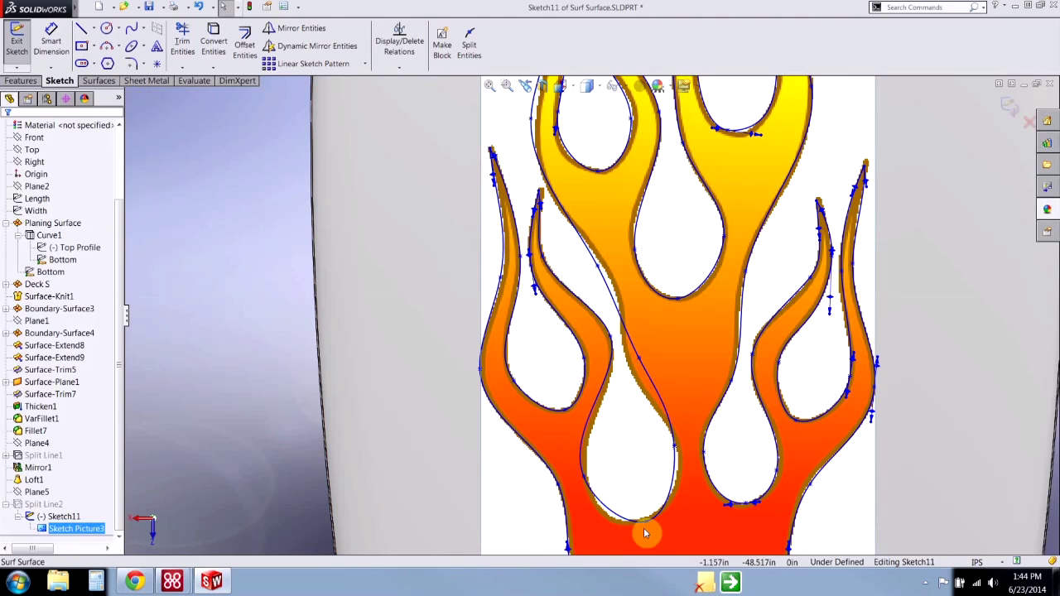
# Move the relaxed spline's points at the teardrop's base, along its neck and on the upper tongue's outer bulge onto the flame's edge.
pyautogui.moveTo(645, 525)
pyautogui.mouseDown()
pyautogui.moveTo(627, 531)
pyautogui.moveTo(634, 535)
pyautogui.moveTo(671, 447)
pyautogui.moveTo(677, 476)
pyautogui.moveTo(584, 486)
pyautogui.moveTo(610, 343)
pyautogui.moveTo(612, 354)
pyautogui.mouseUp()
pyautogui.scroll(2, 596, 273)
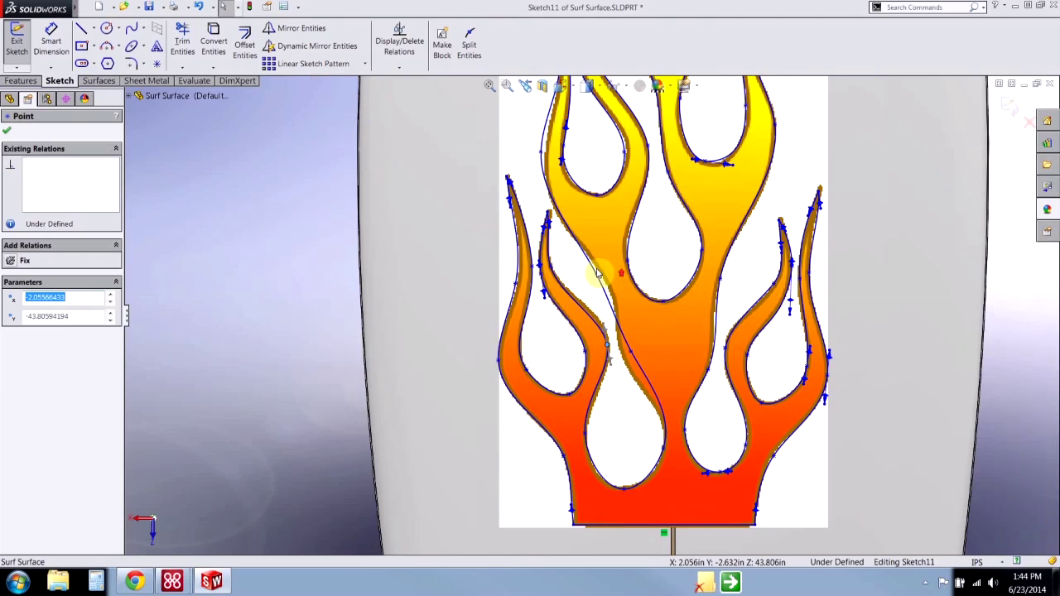
pyautogui.moveTo(596, 276); pyautogui.dragTo(516, 158)
pyautogui.press('z')
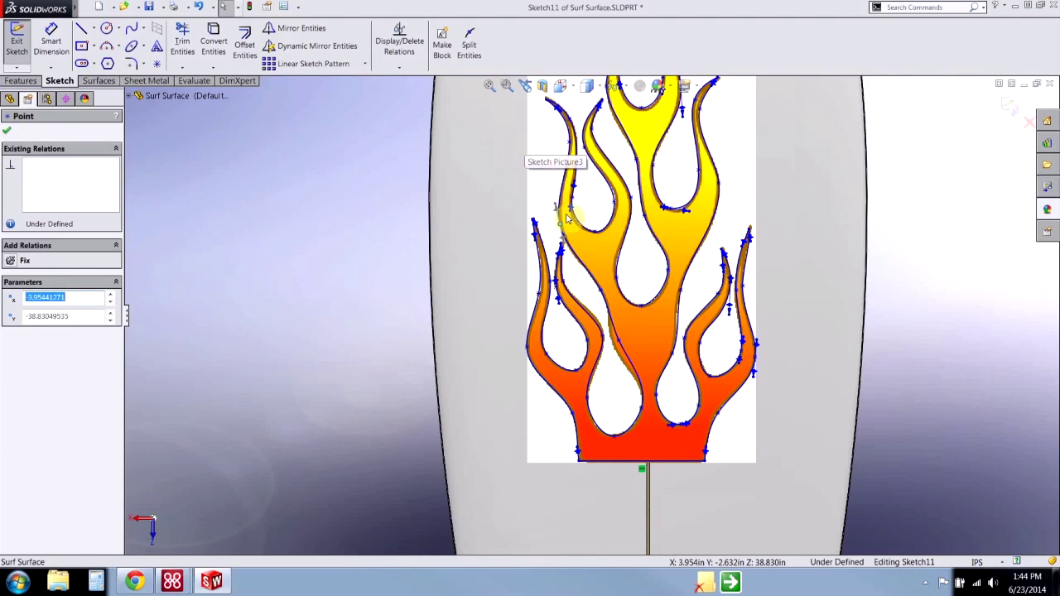
pyautogui.scroll(-3, 634, 366)
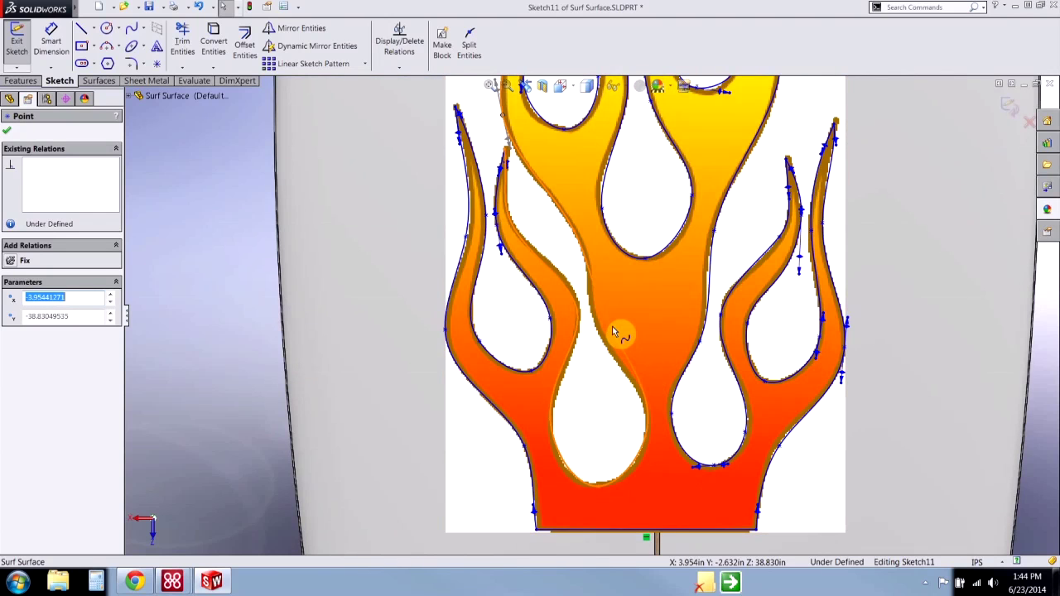
# Move the spline point beside the neck above the teardrop opening onto the flame's edge and adjust the tangent handle at the short tongue's tip.
pyautogui.click(601, 403)
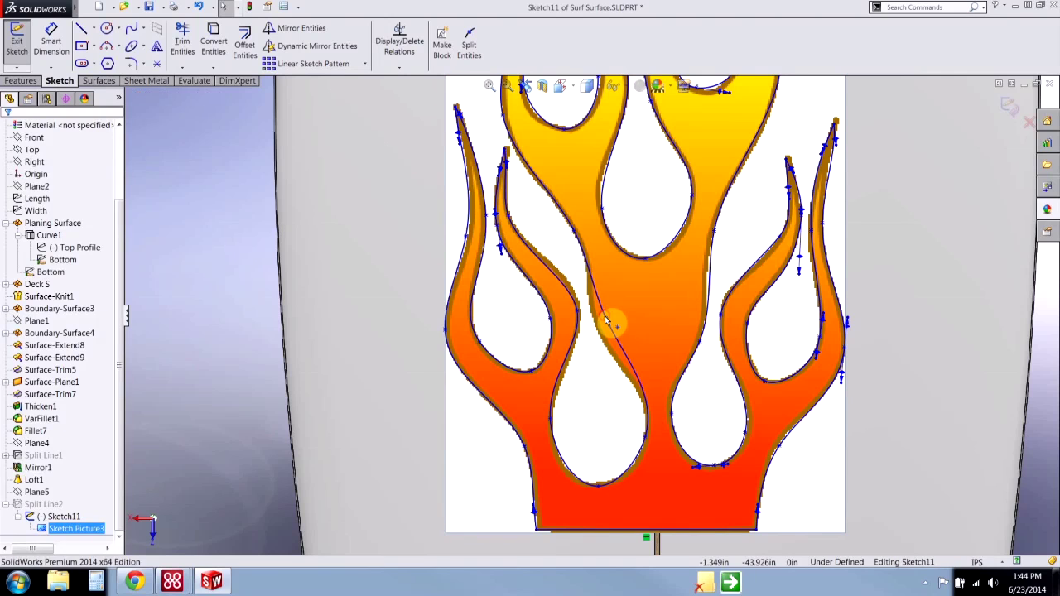
pyautogui.moveTo(607, 321)
pyautogui.mouseDown()
pyautogui.moveTo(609, 346)
pyautogui.moveTo(598, 329)
pyautogui.mouseUp()
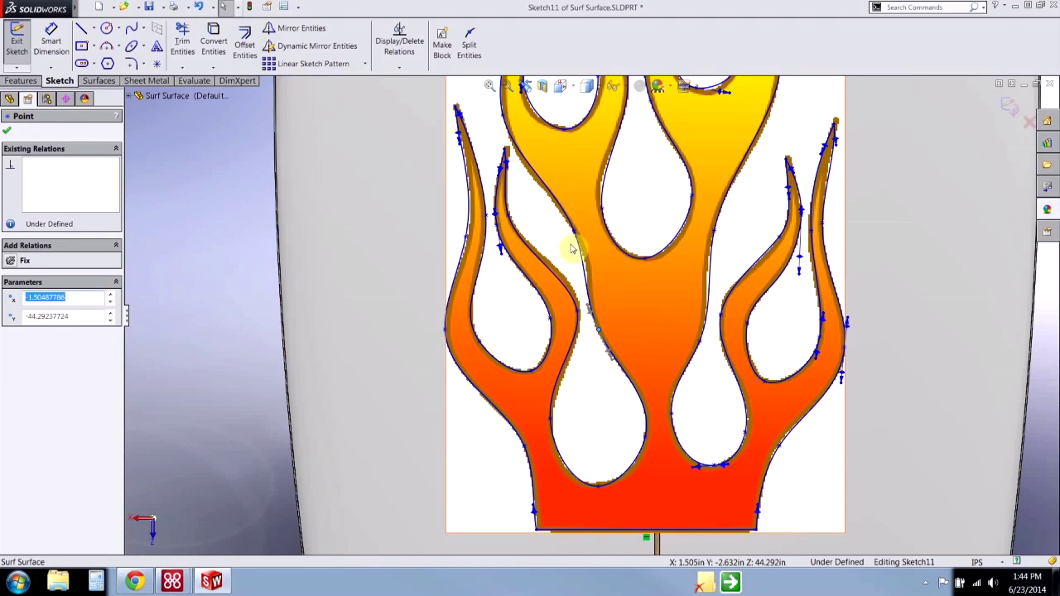
pyautogui.click(553, 275)
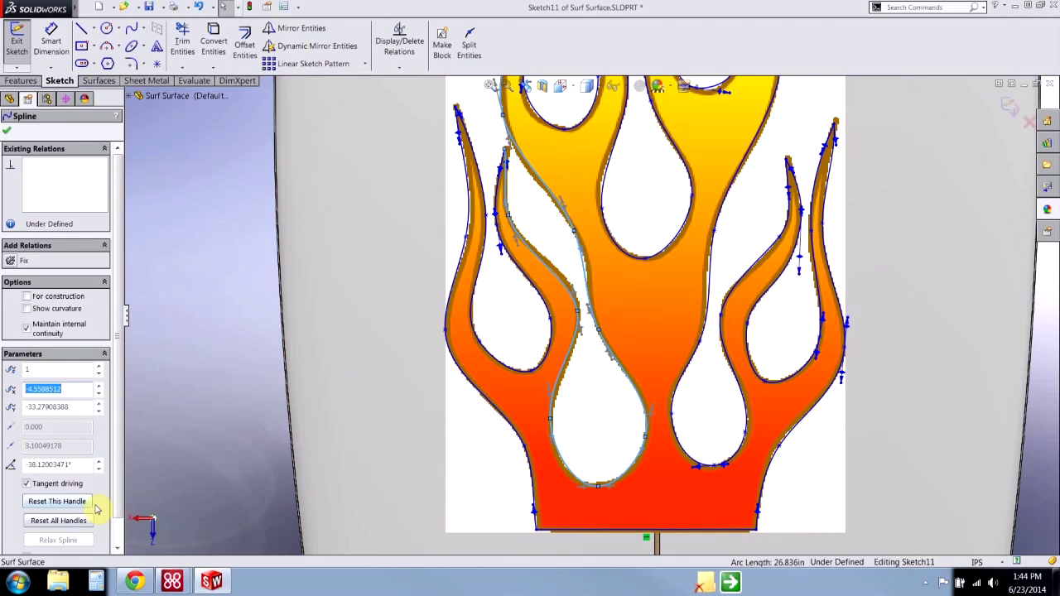
pyautogui.scroll(-2, 513, 157)
pyautogui.scroll(-2, 513, 157)
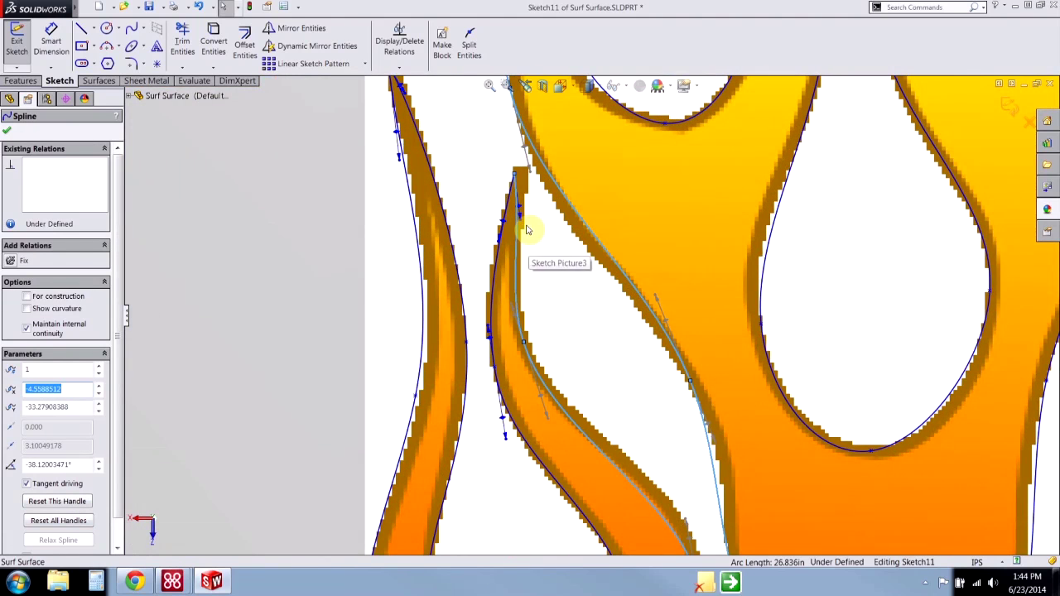
pyautogui.click(526, 225)
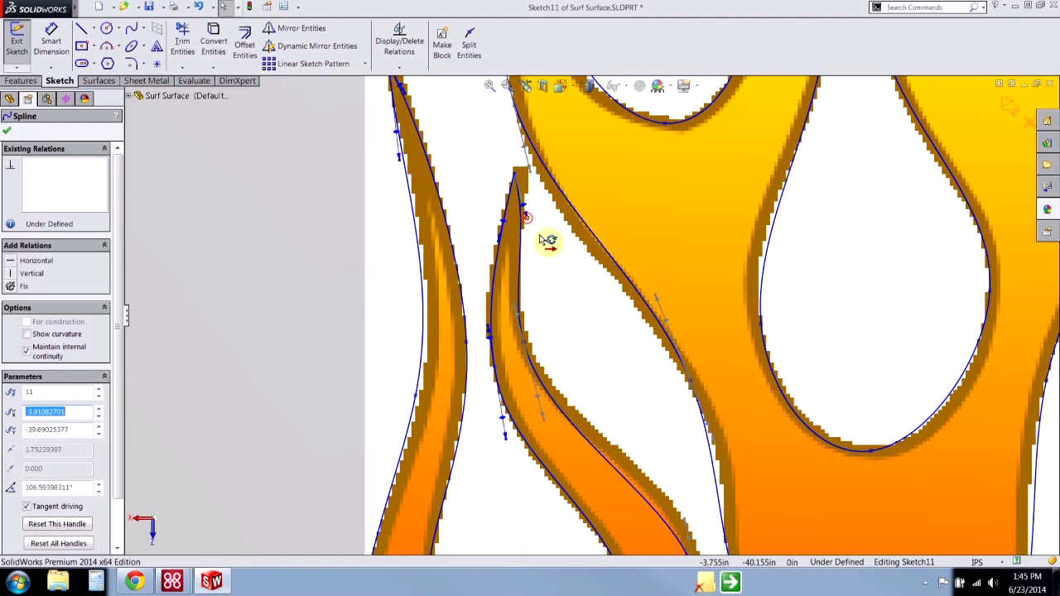
# Move the spline points at the short tongue's inner bulge and on the teardrop opening's left side onto the flame's edge.
pyautogui.scroll(1, 621, 436)
pyautogui.scroll(2, 620, 437)
pyautogui.scroll(-2, 679, 480)
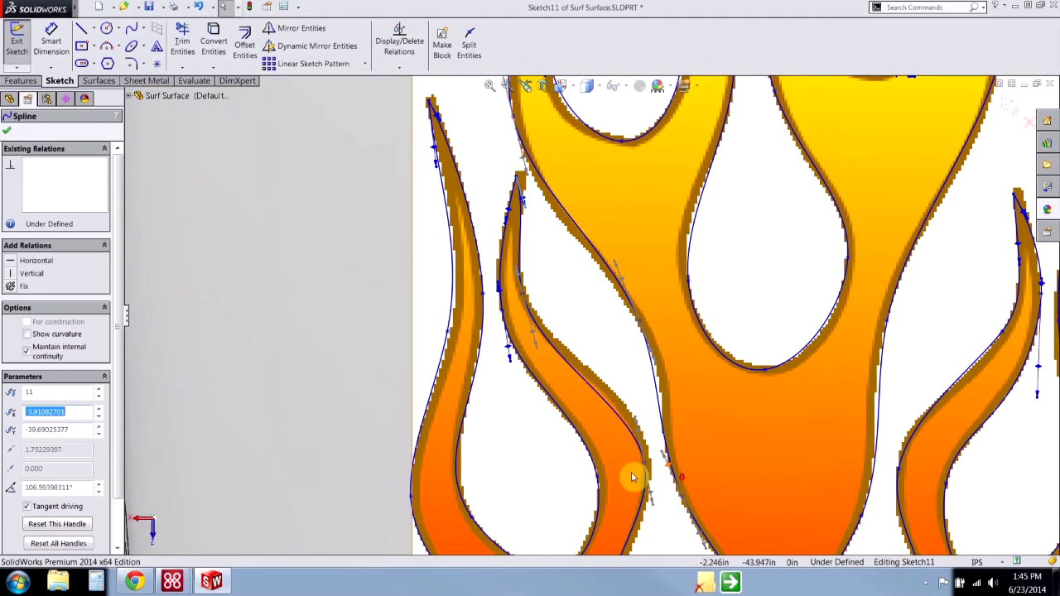
pyautogui.click(645, 468)
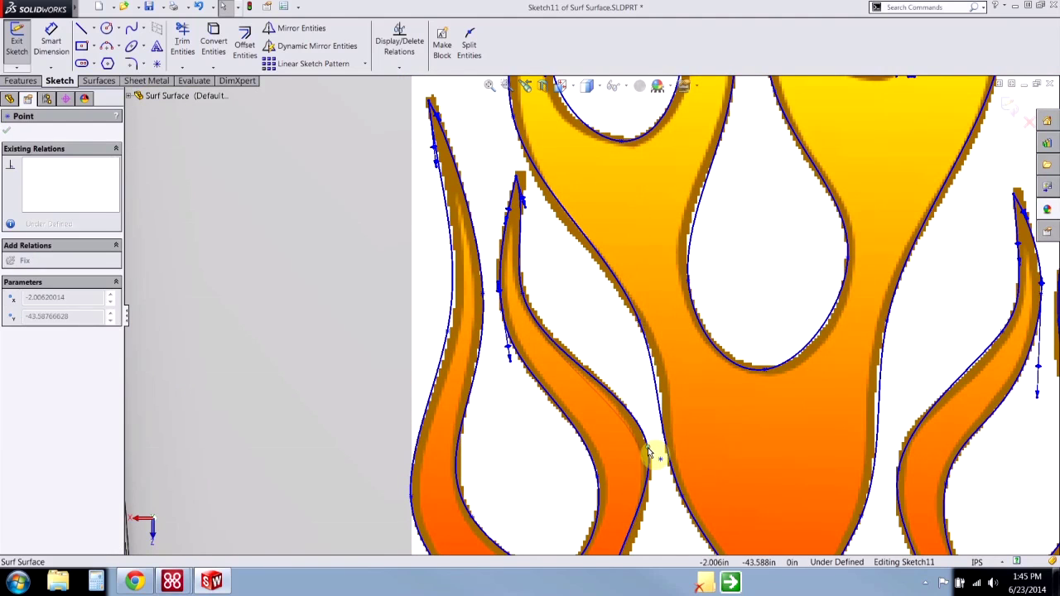
pyautogui.scroll(2, 654, 497)
pyautogui.scroll(2, 658, 521)
pyautogui.scroll(-3, 660, 524)
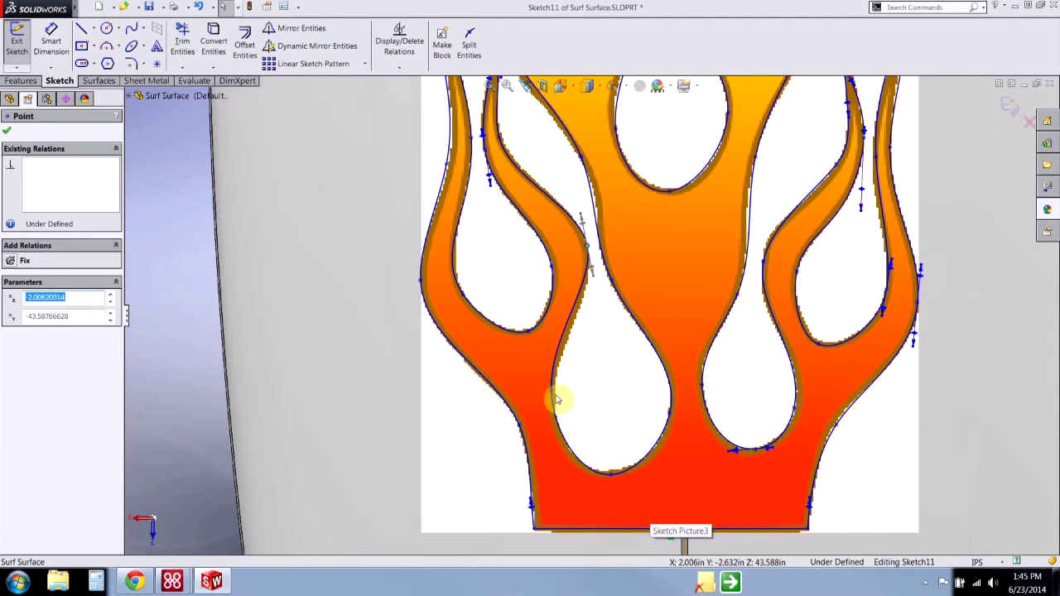
pyautogui.moveTo(552, 390)
pyautogui.mouseDown()
pyautogui.moveTo(566, 406)
pyautogui.moveTo(554, 408)
pyautogui.mouseUp()
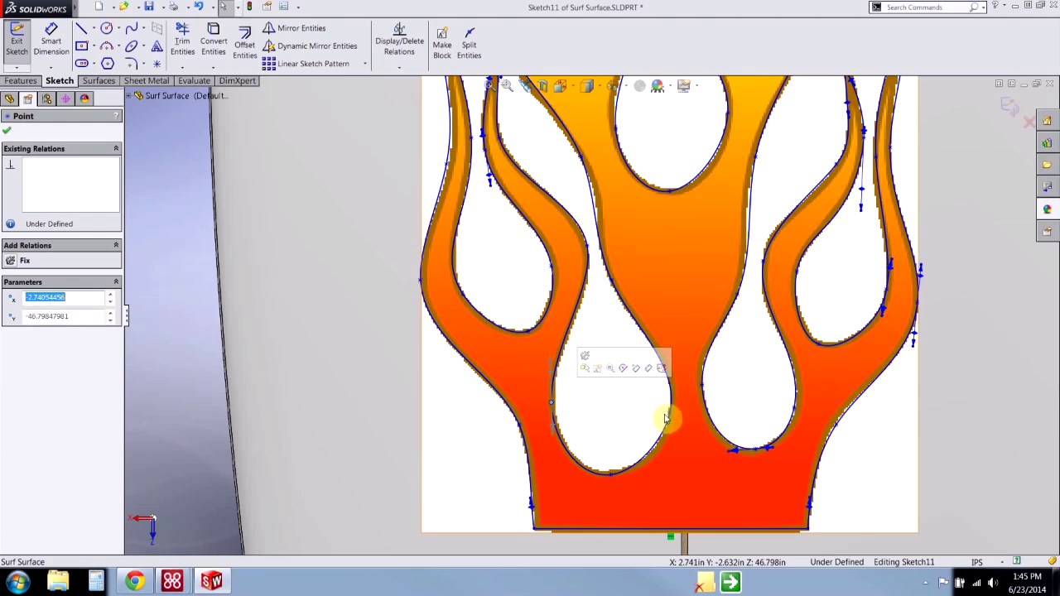
# Move the spline points on the central flame's left edge, above the neck and beside the short tongue's tip, to follow the flame picture.
pyautogui.scroll(-2, 629, 265)
pyautogui.scroll(-3, 674, 372)
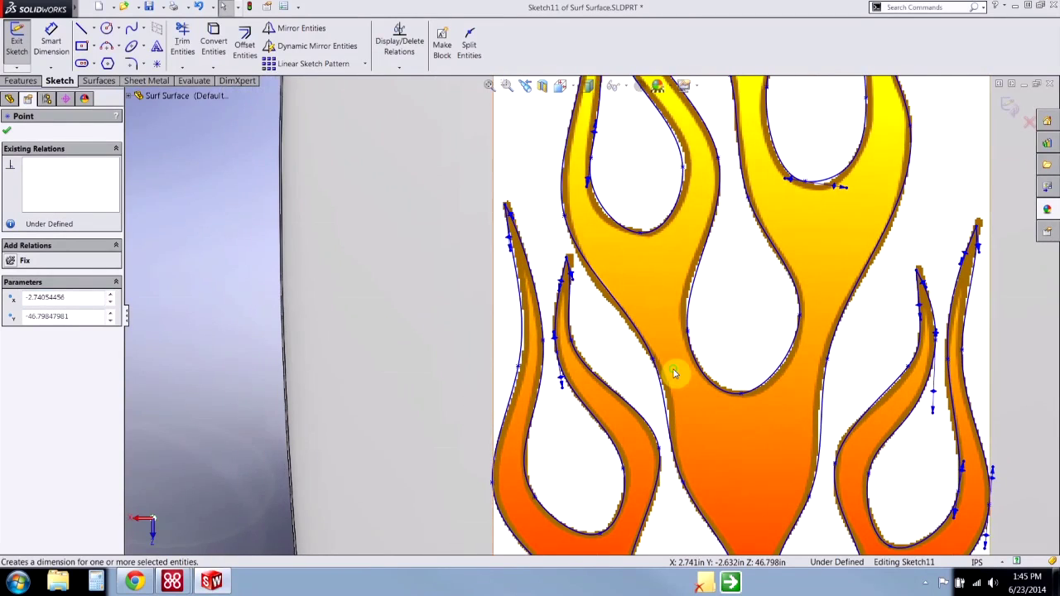
pyautogui.click(636, 357)
pyautogui.moveTo(635, 358); pyautogui.dragTo(644, 372)
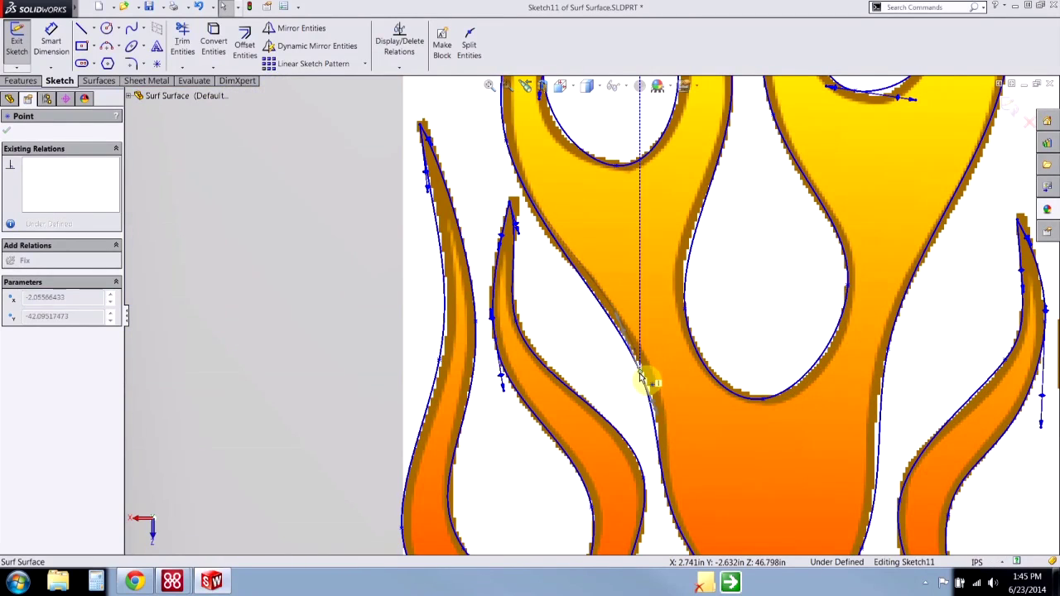
pyautogui.scroll(3, 534, 166)
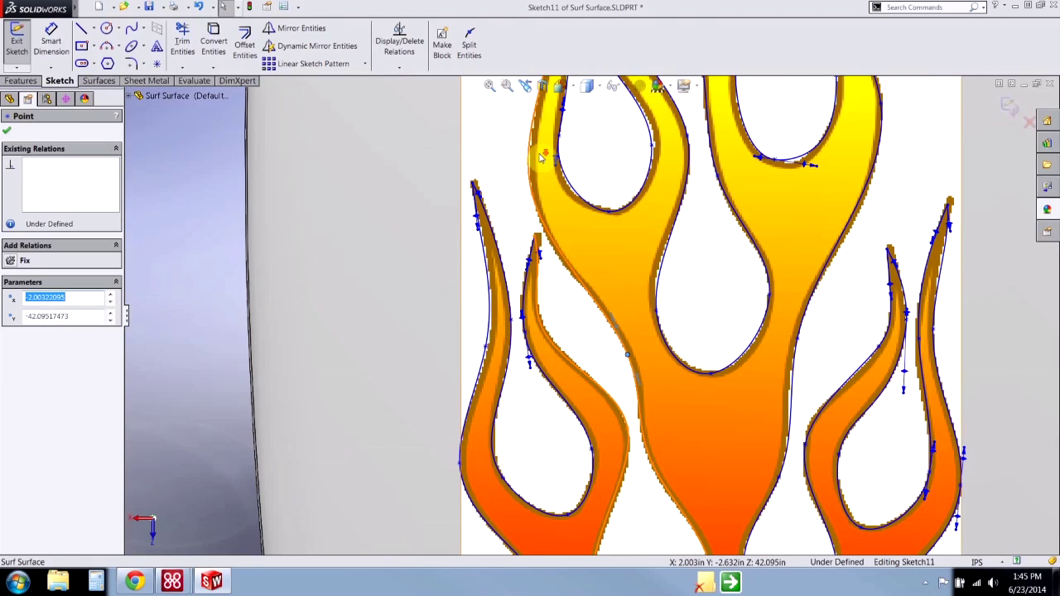
pyautogui.scroll(-5, 539, 253)
pyautogui.moveTo(539, 262); pyautogui.dragTo(546, 282)
pyautogui.scroll(5, 579, 286)
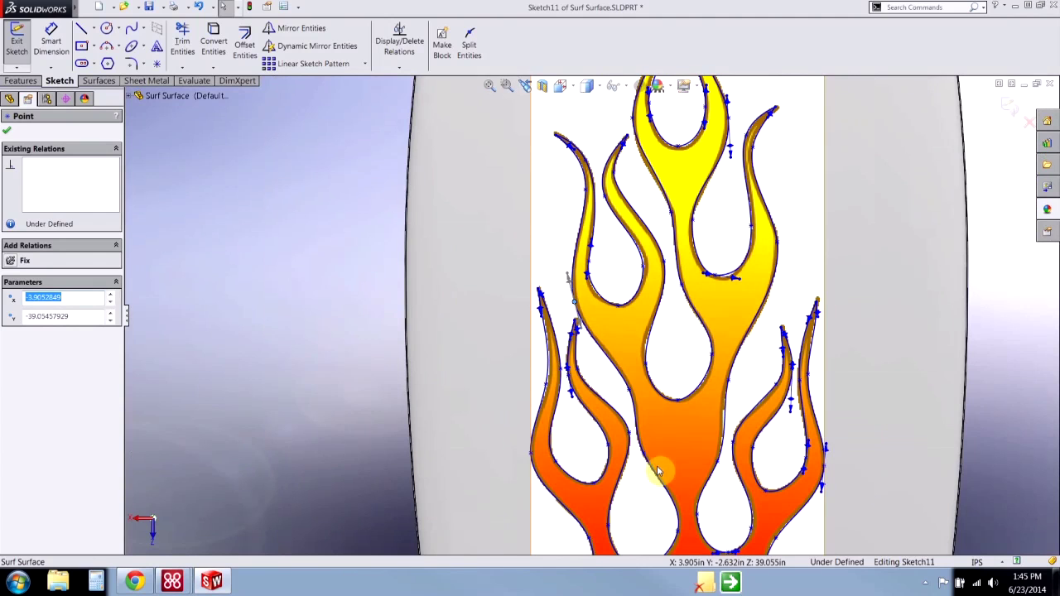
# Adjust the spline's tangent handles at the teardrop opening's base and right side to follow the flame's edge.
pyautogui.scroll(2, 672, 432)
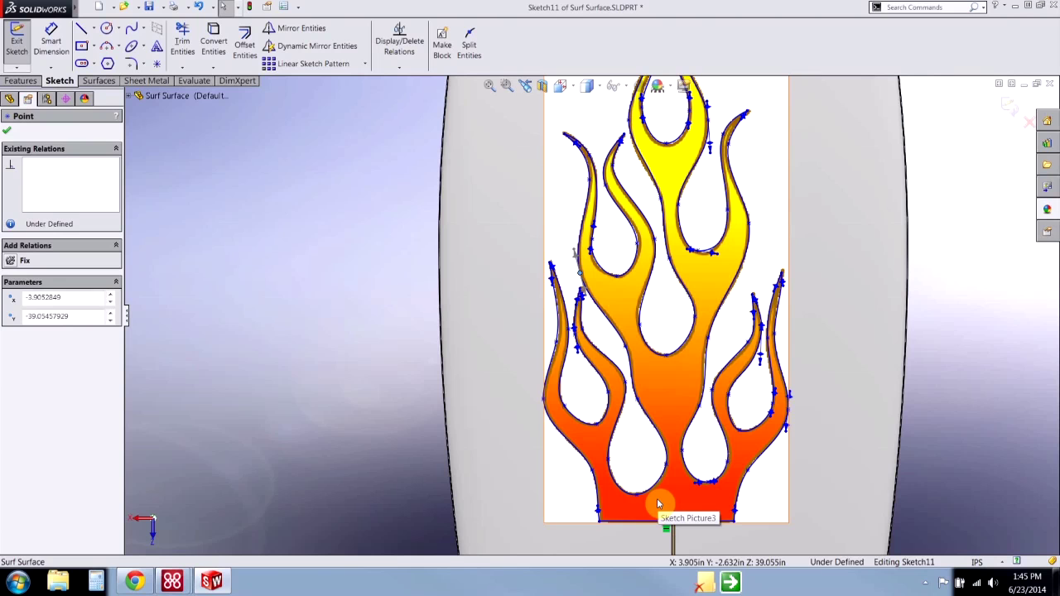
pyautogui.scroll(-4, 658, 484)
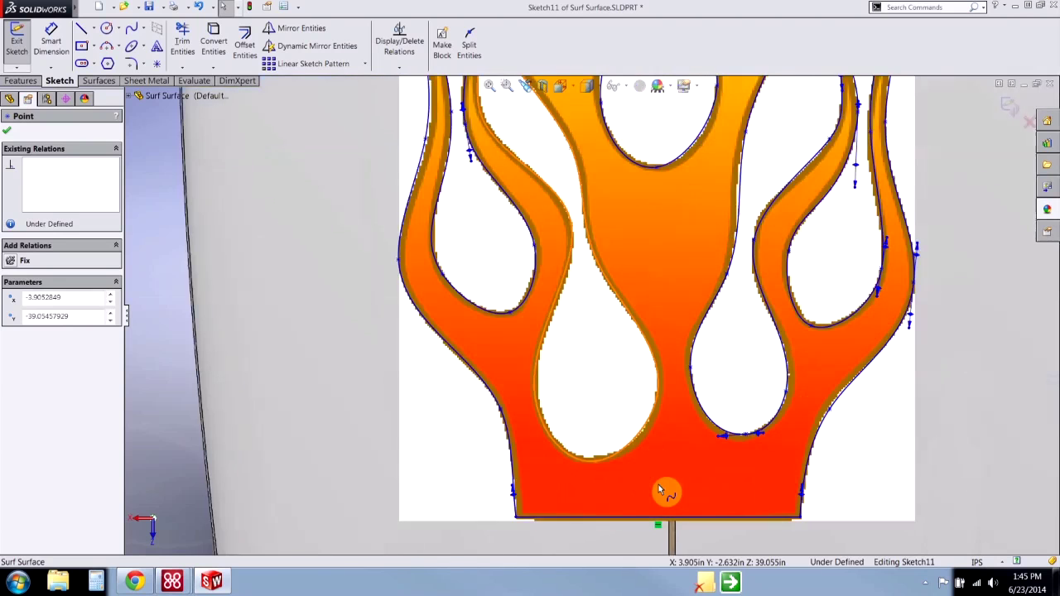
pyautogui.click(617, 455)
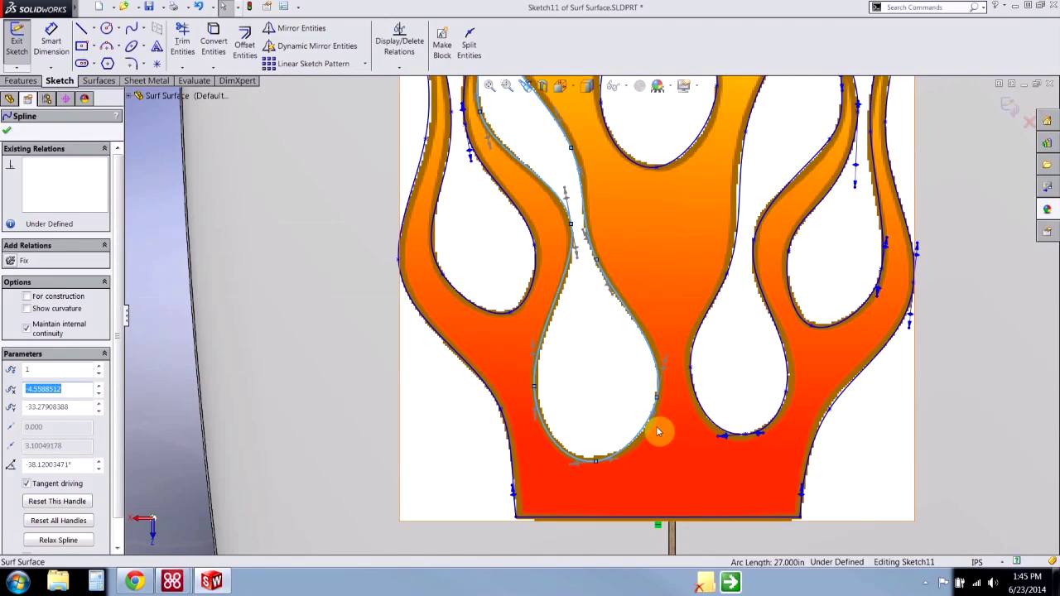
pyautogui.click(621, 464)
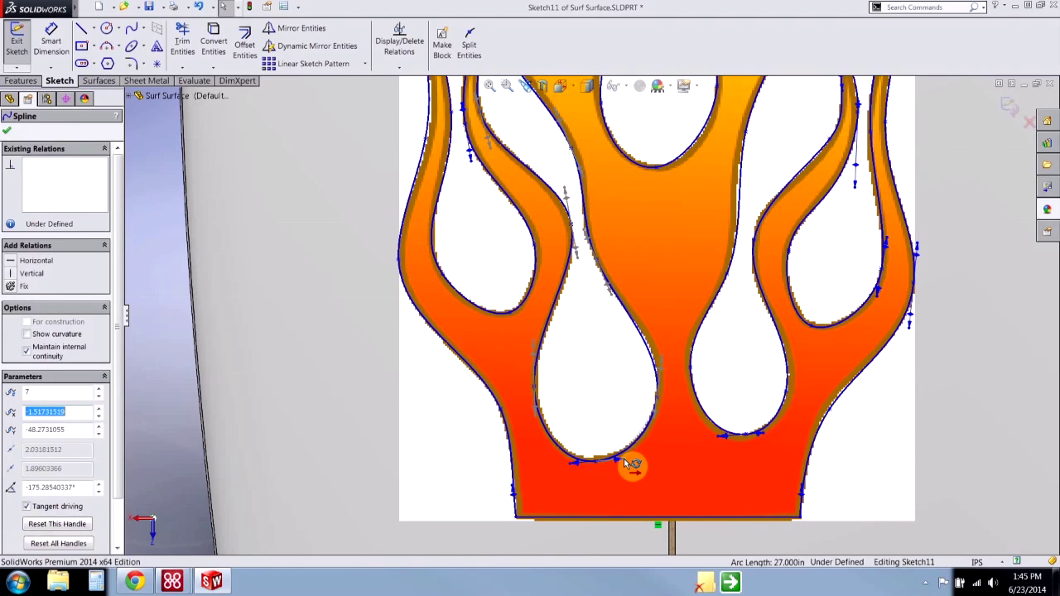
pyautogui.moveTo(661, 392); pyautogui.dragTo(667, 361)
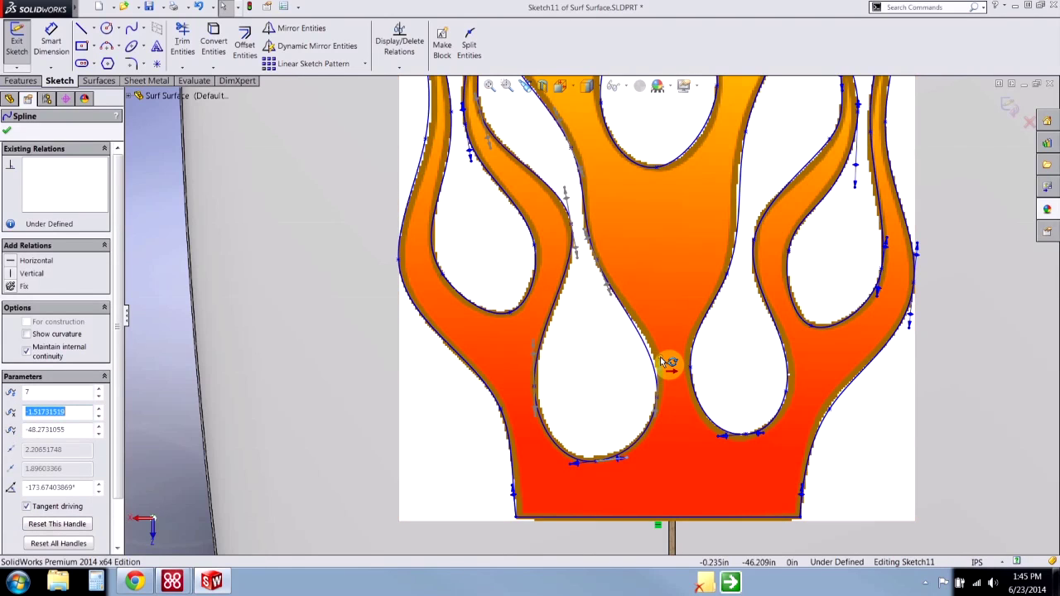
pyautogui.click(616, 424)
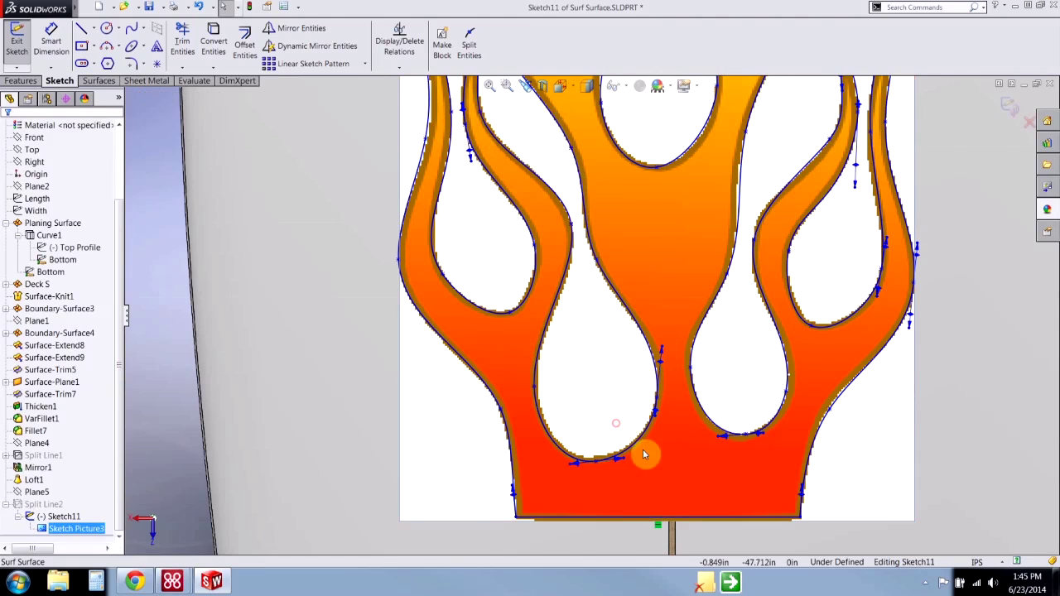
pyautogui.scroll(1, 644, 453)
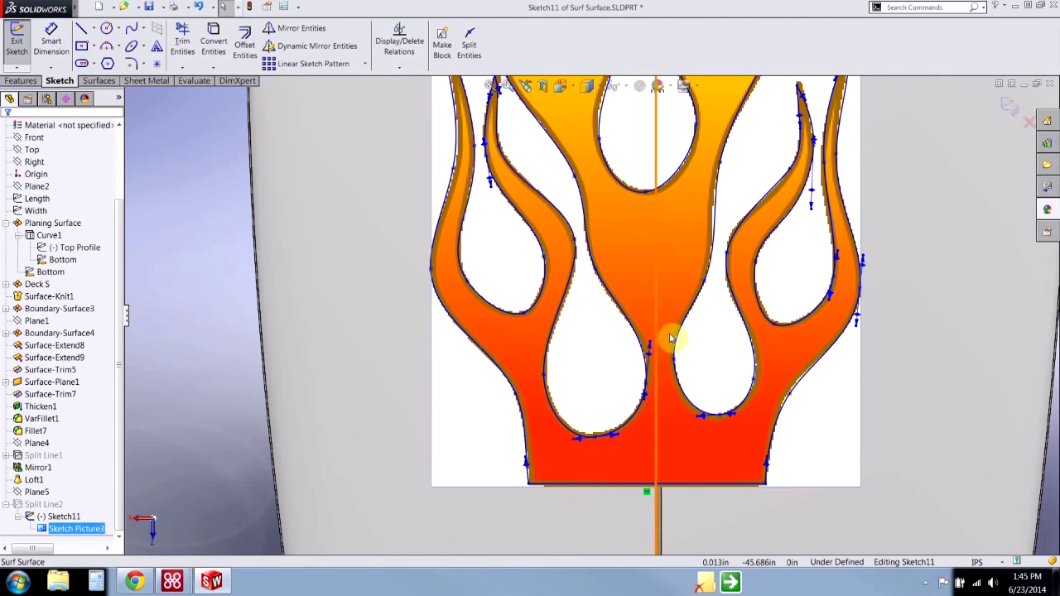
pyautogui.scroll(3, 646, 321)
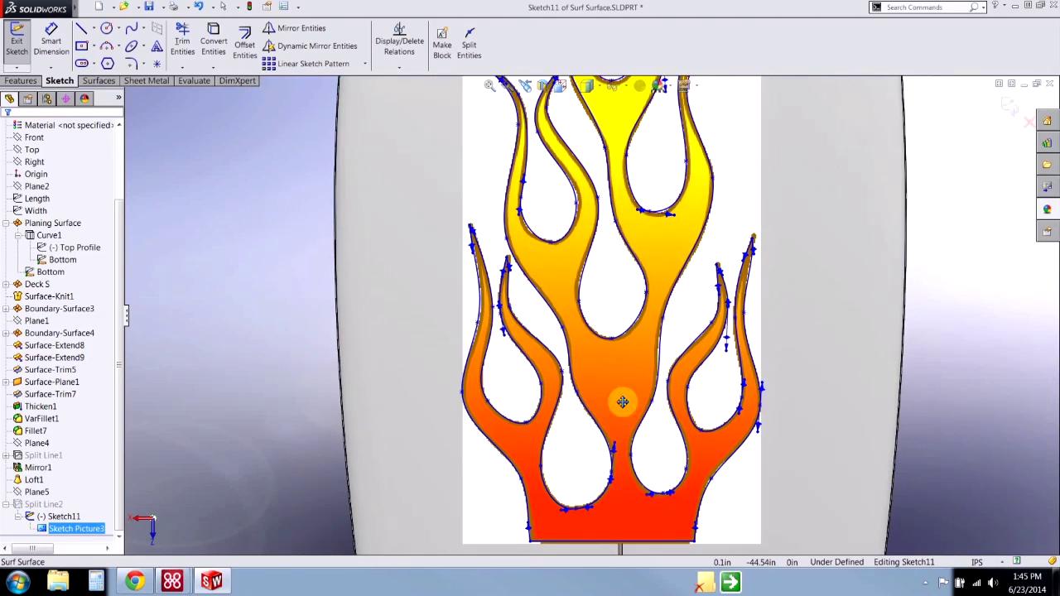